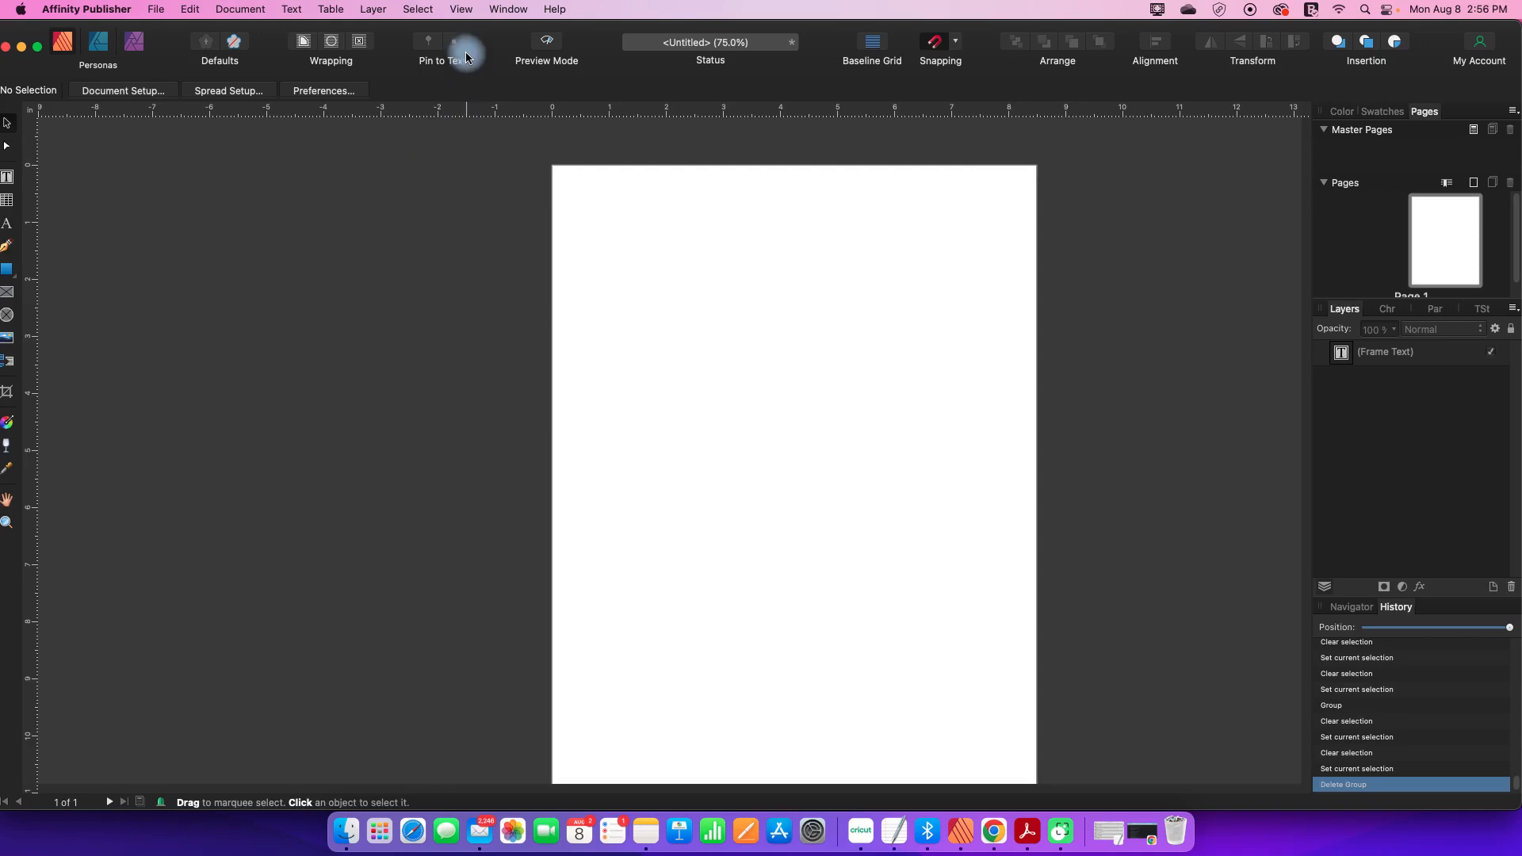
Step: Show the Assets library in the workspace
{"action": "left_click", "coordinate": [462, 10]}
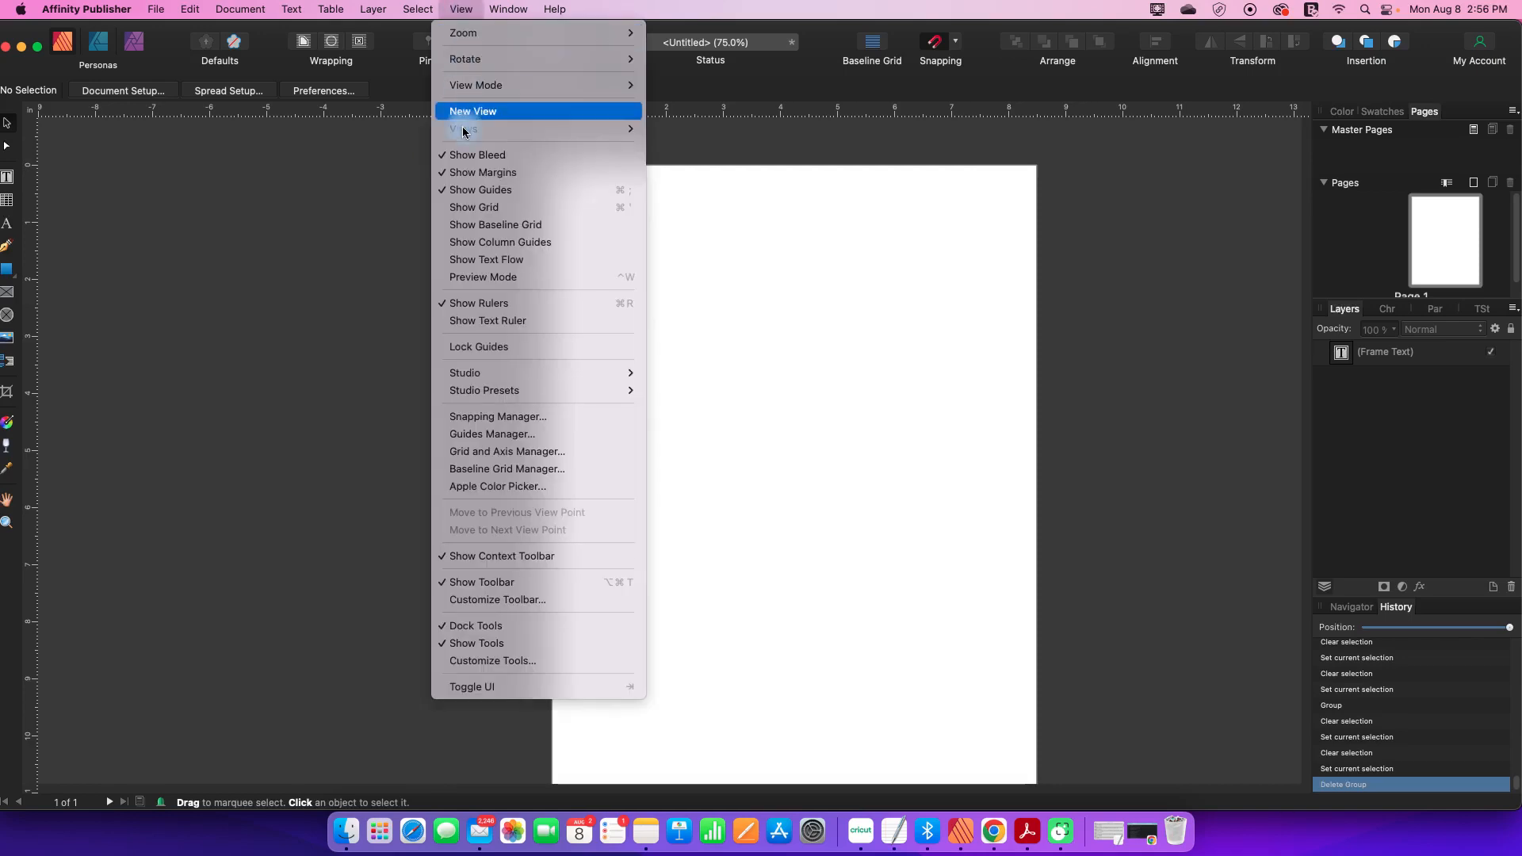
{"action": "mouse_move", "coordinate": [466, 372]}
{"action": "left_click", "coordinate": [678, 252]}
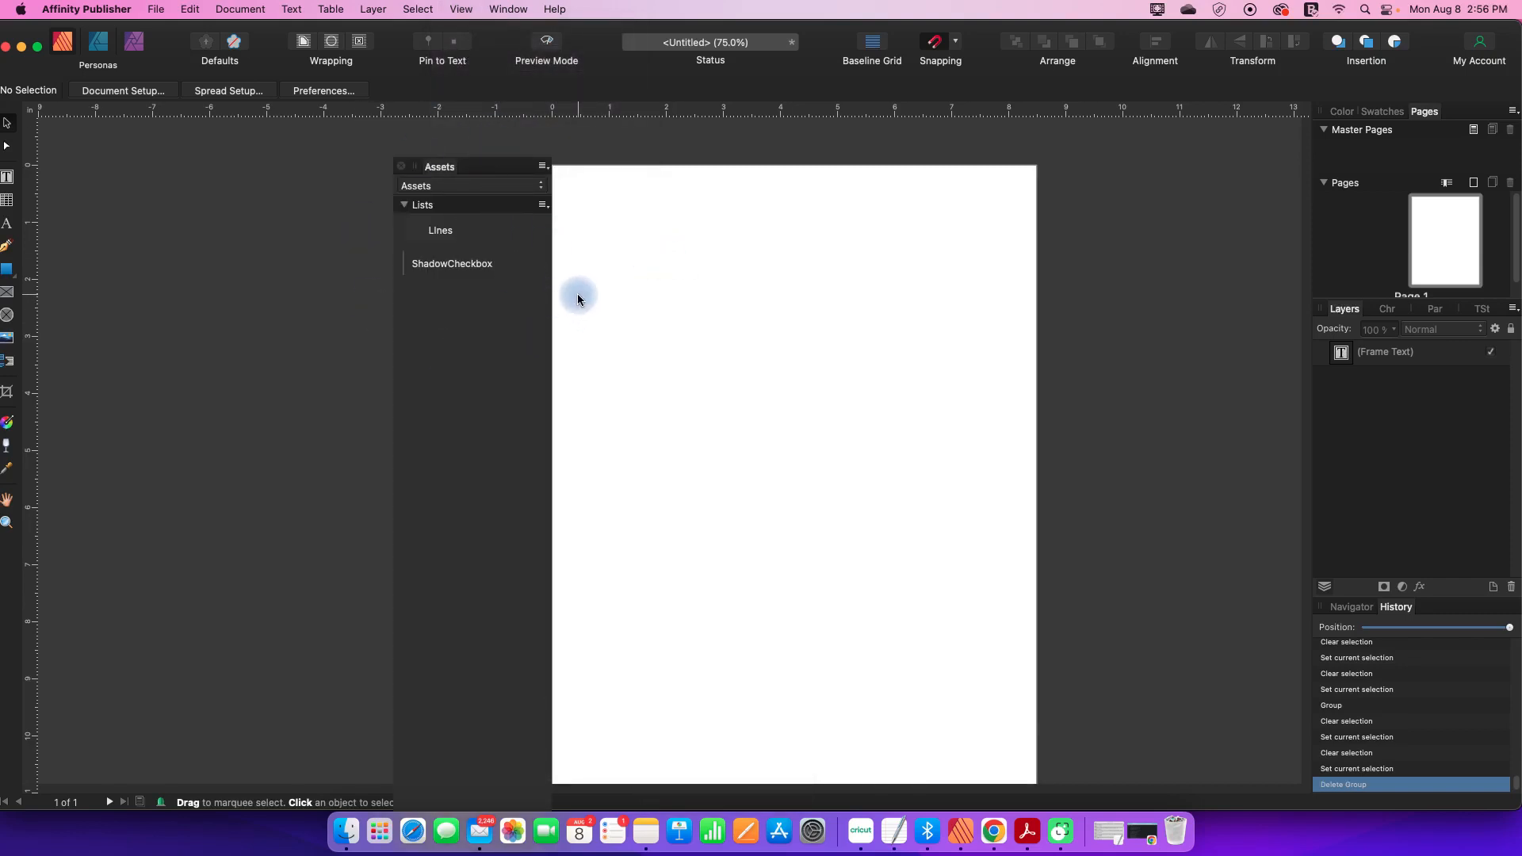
Step: Place the Lines asset on the page and adjust its width and position to span most of the page
{"action": "left_click", "coordinate": [440, 232]}
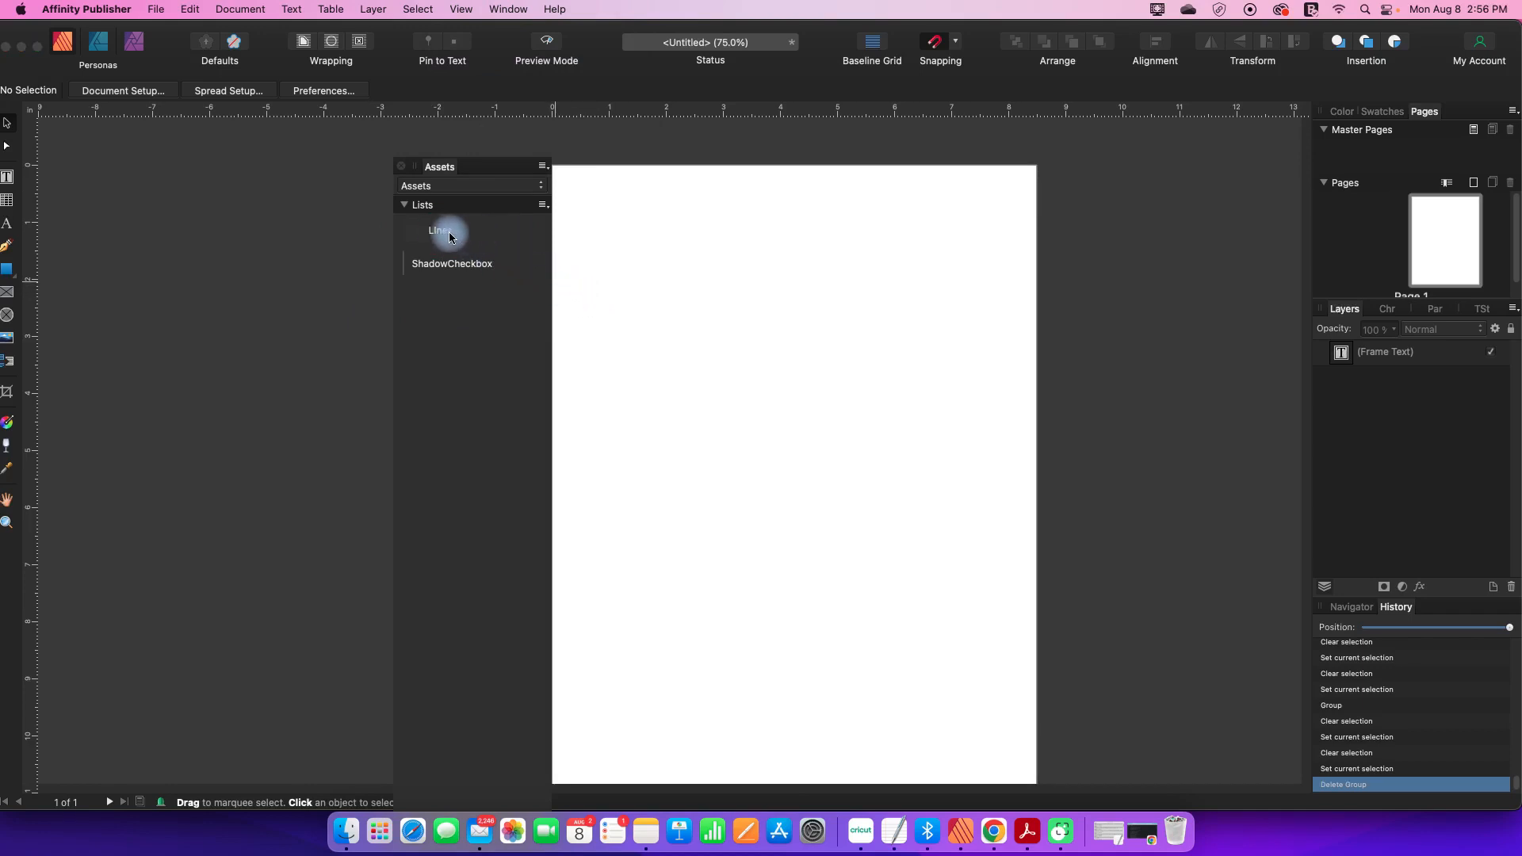
{"action": "left_click_drag", "start_coordinate": [440, 233], "coordinate": [792, 494]}
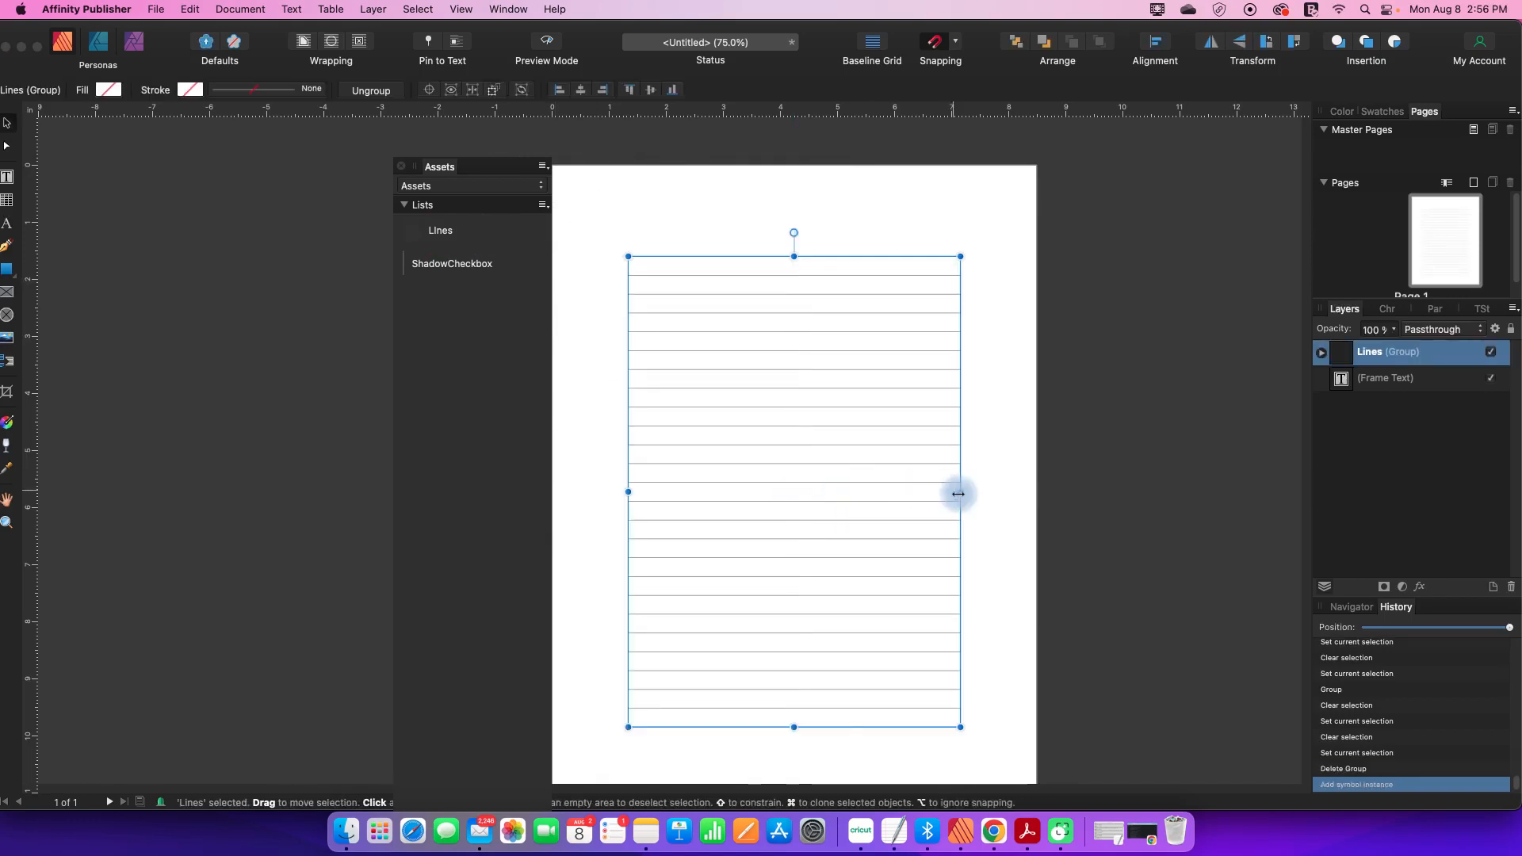
{"action": "left_click_drag", "start_coordinate": [962, 492], "coordinate": [994, 494]}
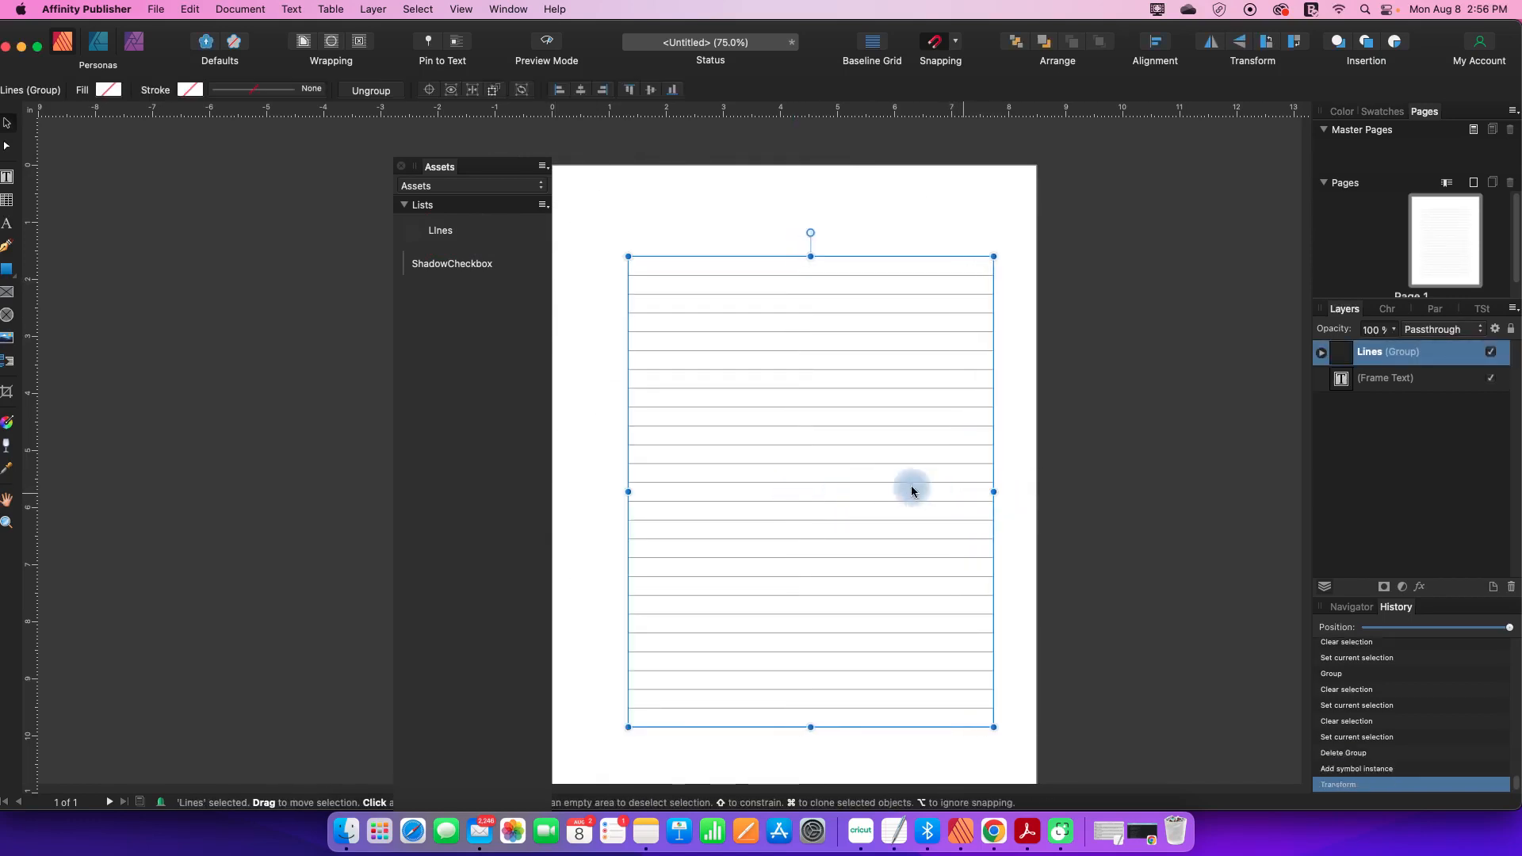
{"action": "left_click_drag", "start_coordinate": [628, 491], "coordinate": [663, 487]}
Step: Place the ShadowCheckbox asset along the left ends of the lines and deselect it
{"action": "left_click", "coordinate": [457, 268]}
{"action": "left_click_drag", "start_coordinate": [457, 268], "coordinate": [580, 481]}
{"action": "left_click", "coordinate": [1082, 398]}
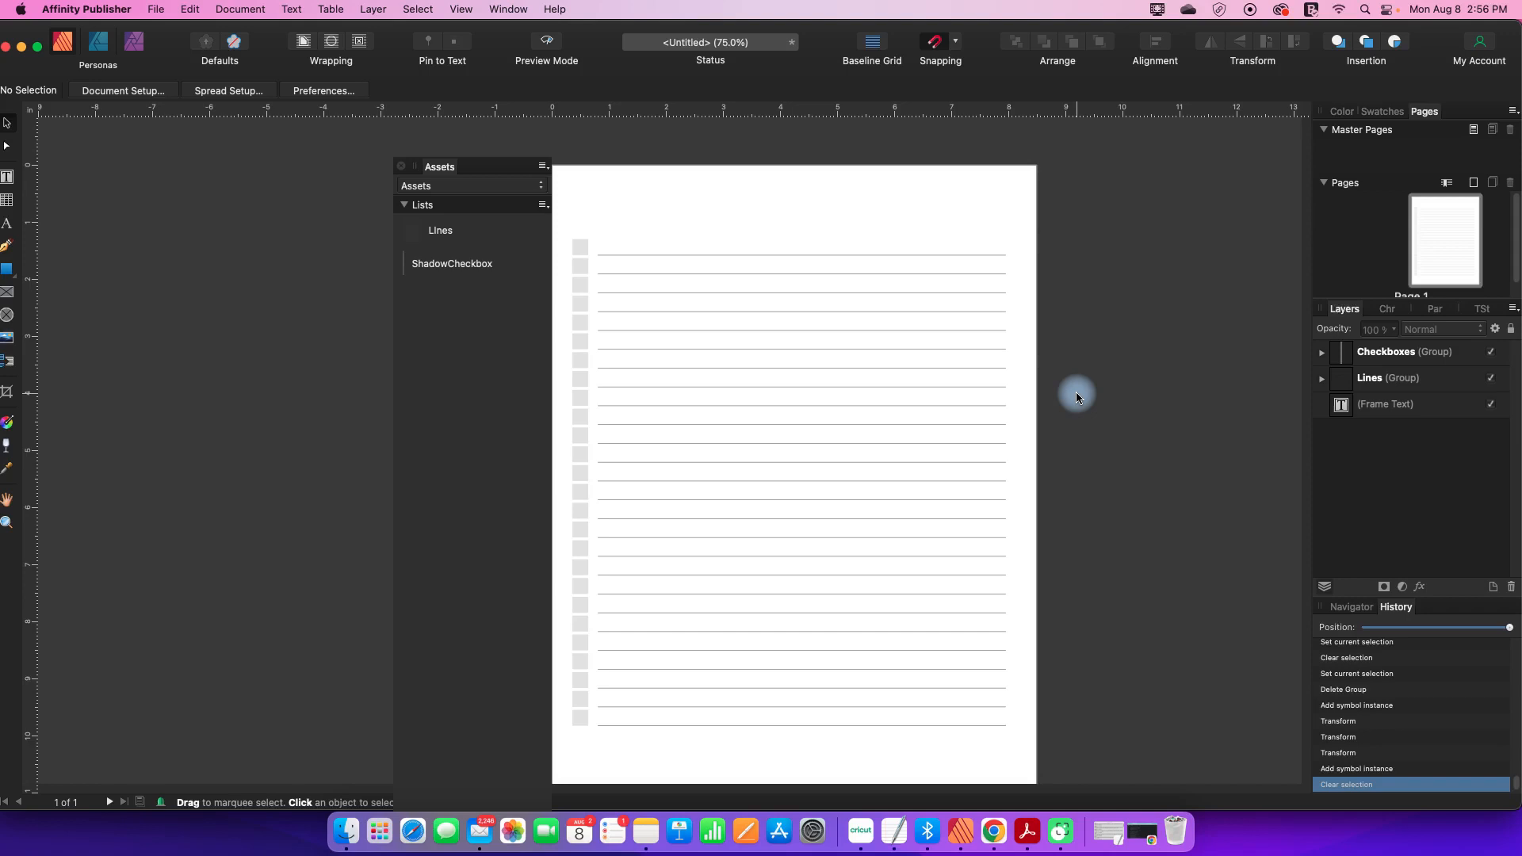
Step: Delete the placed lines and checkboxes from the page
{"action": "left_click_drag", "start_coordinate": [540, 192], "coordinate": [1045, 758]}
{"action": "key", "text": "Delete"}
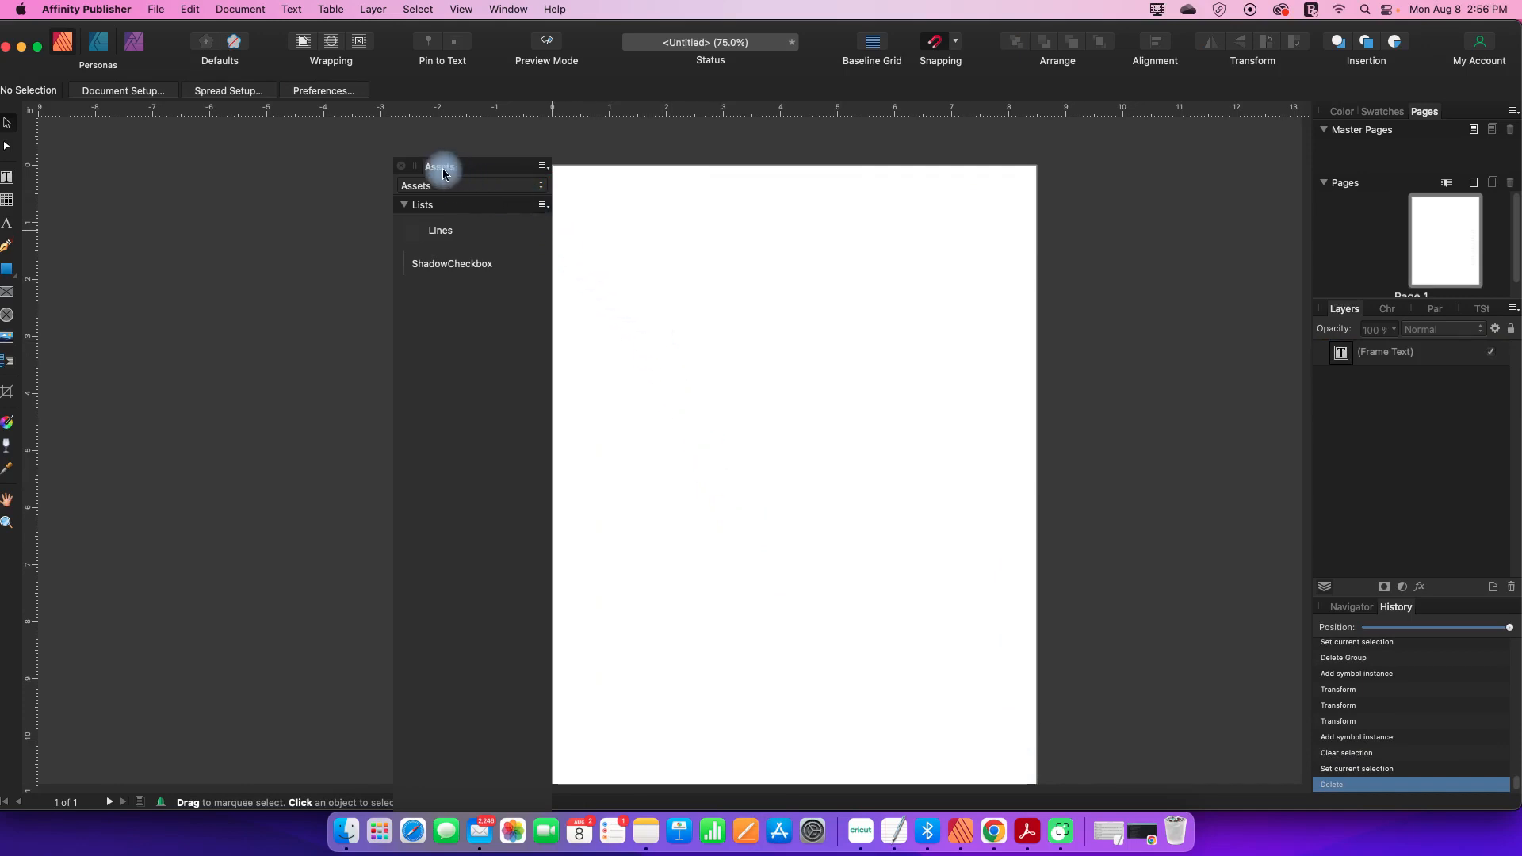
Step: Create a new asset category and rename it Demo Assets
{"action": "left_click", "coordinate": [542, 170]}
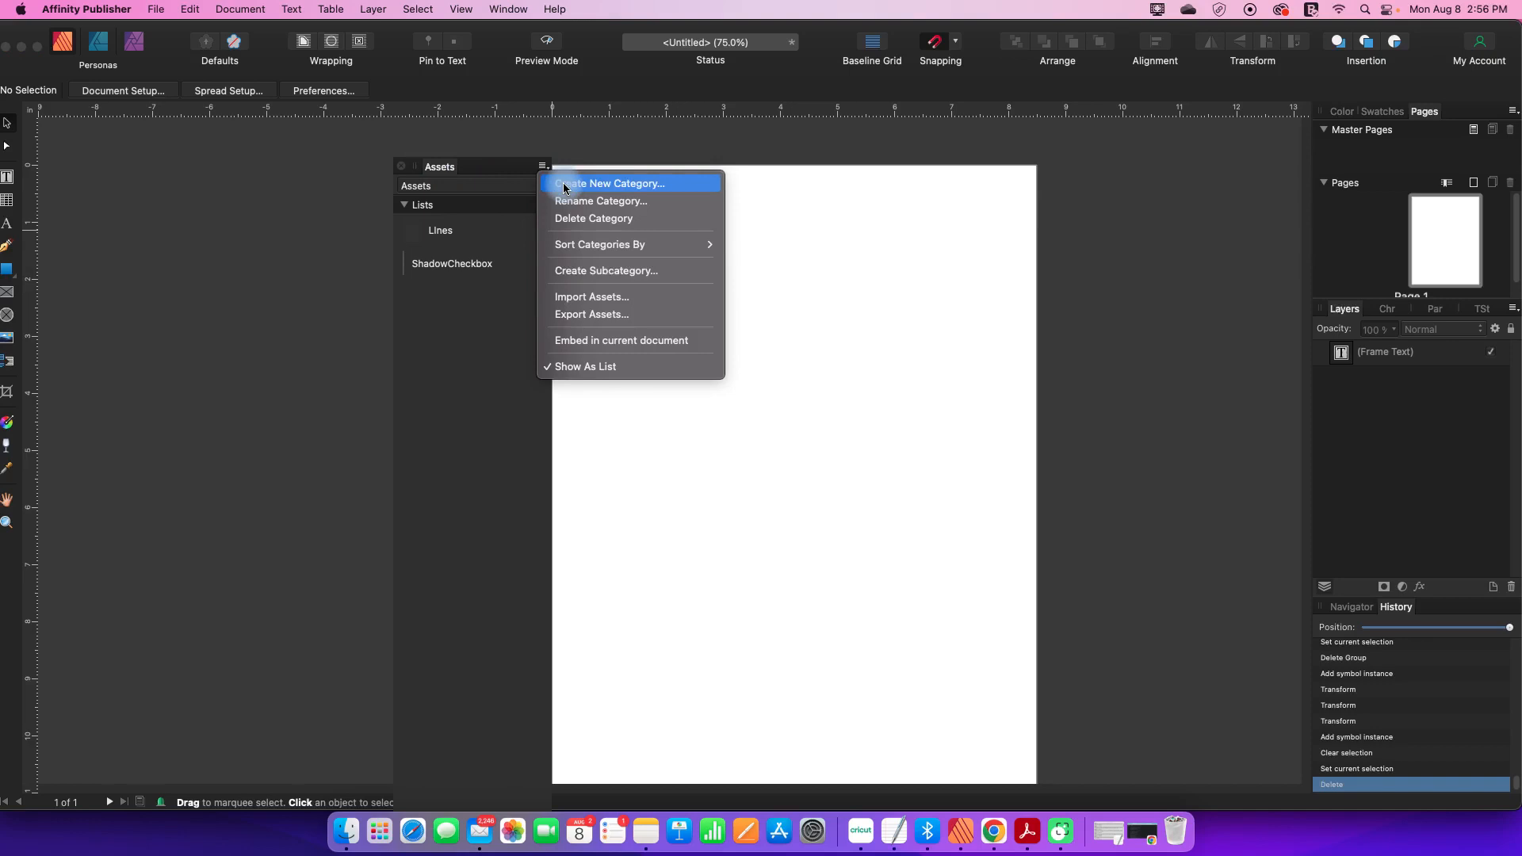
{"action": "left_click", "coordinate": [565, 186]}
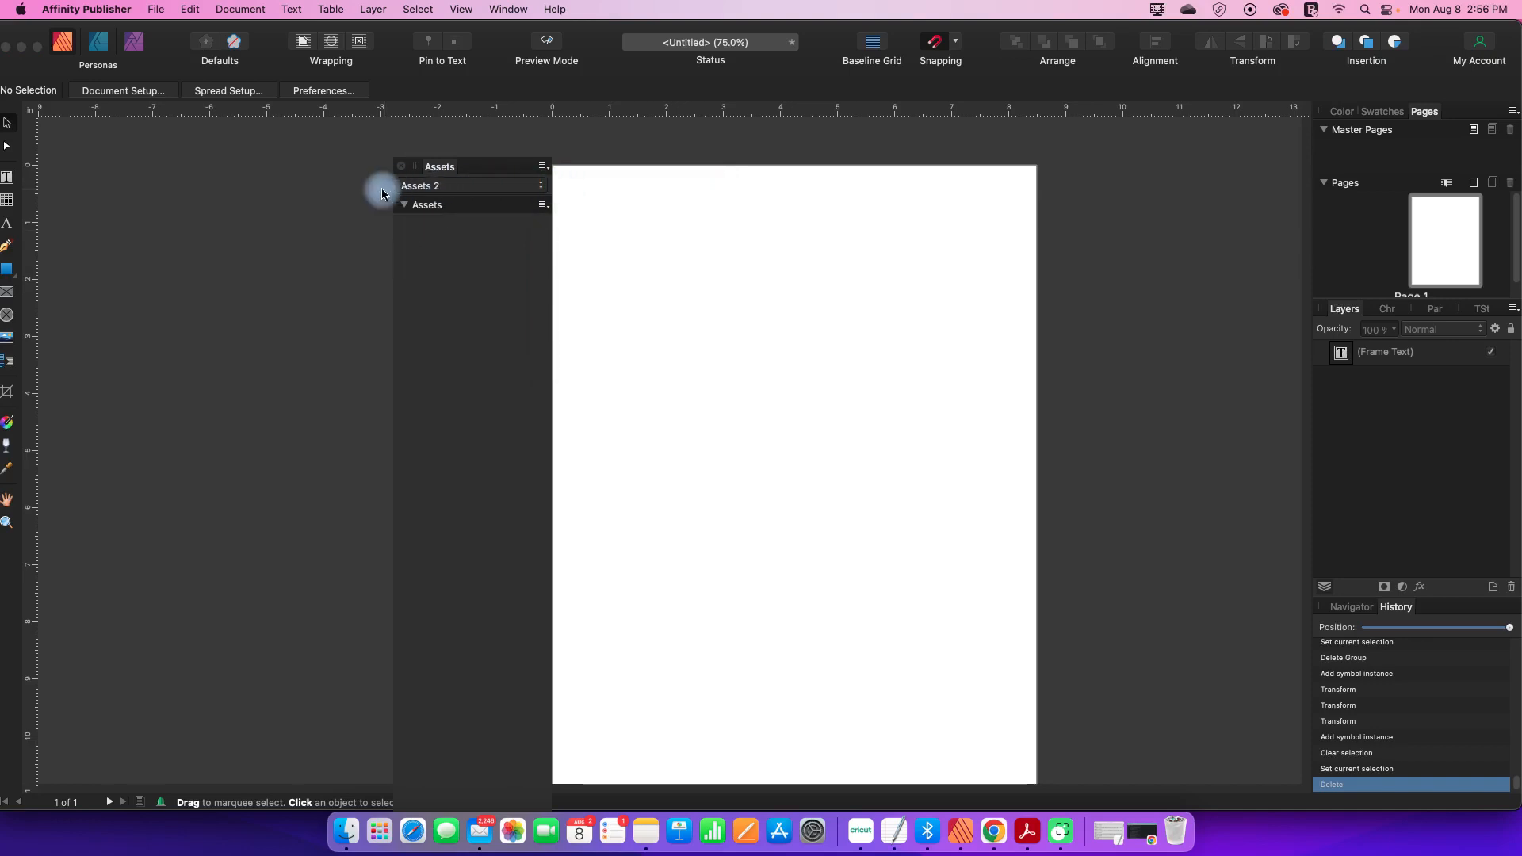
{"action": "left_click", "coordinate": [447, 187]}
{"action": "left_click", "coordinate": [446, 188]}
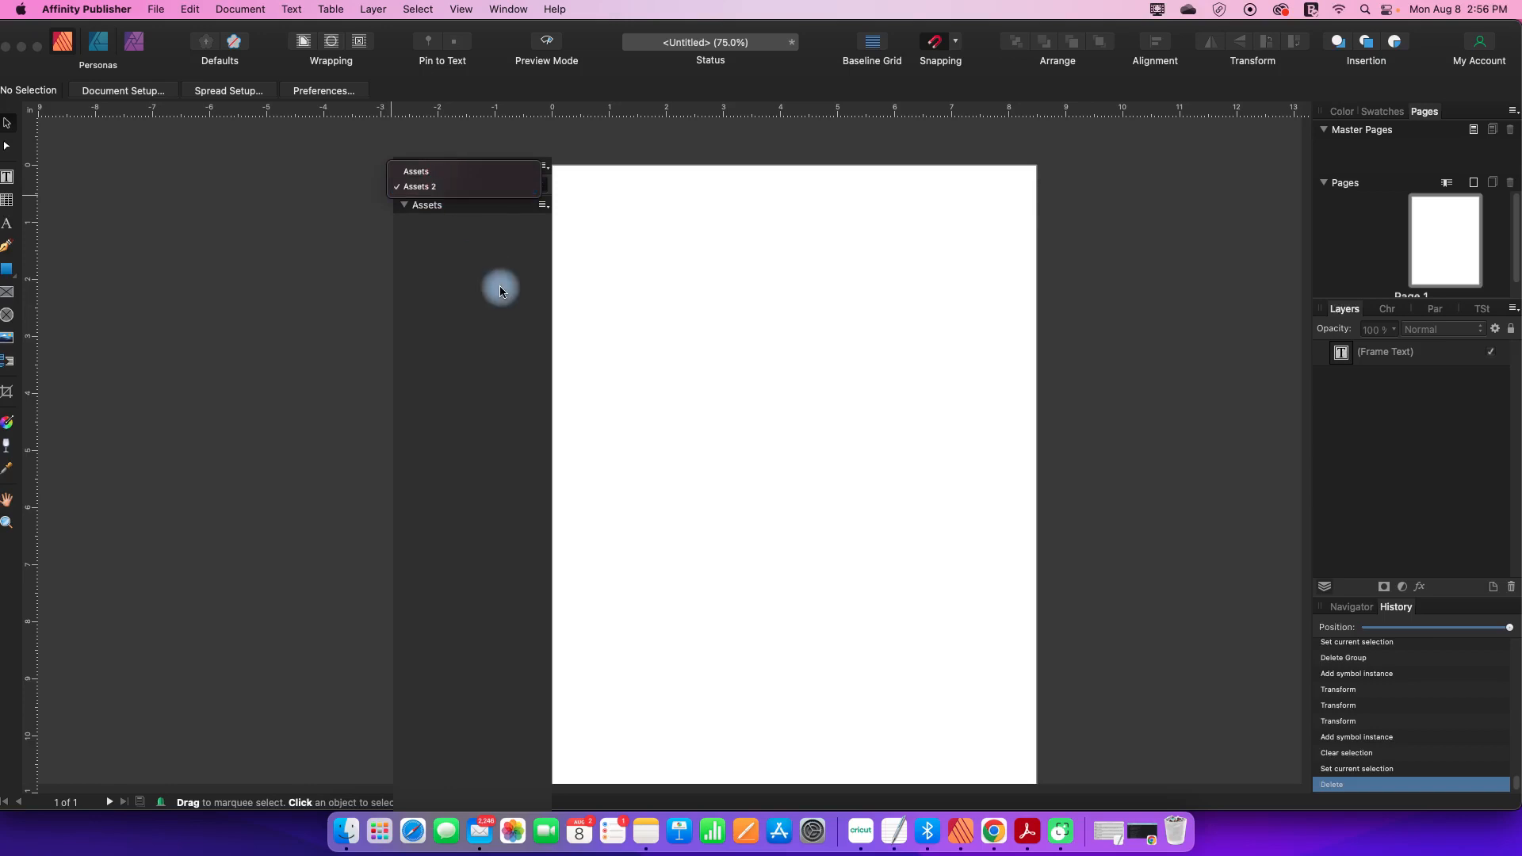
{"action": "left_click", "coordinate": [543, 166]}
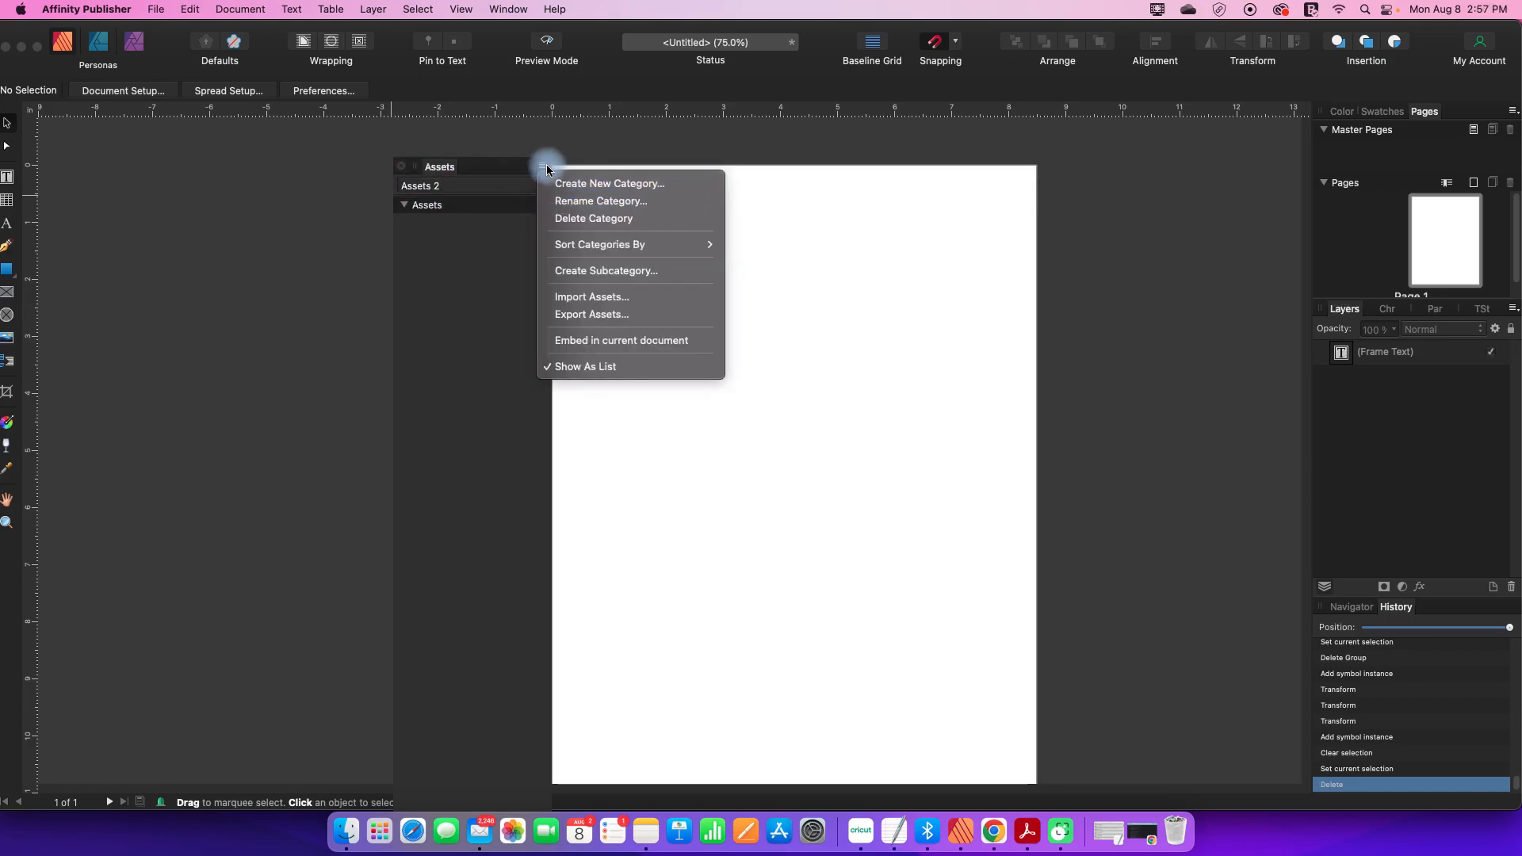
{"action": "left_click", "coordinate": [583, 202]}
{"action": "type", "text": "Demo Assets"}
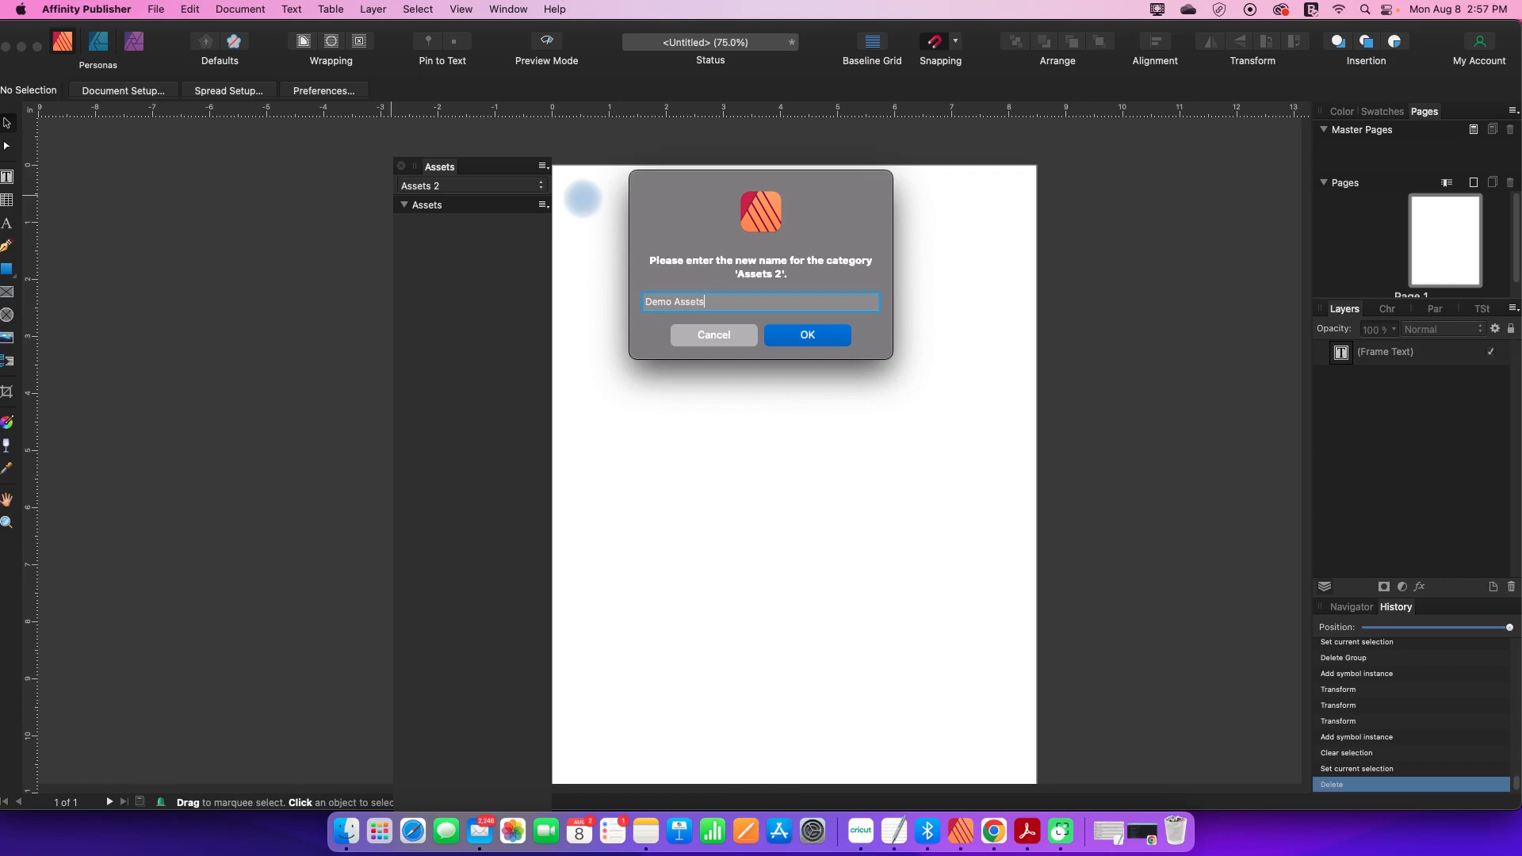
{"action": "left_click", "coordinate": [823, 338]}
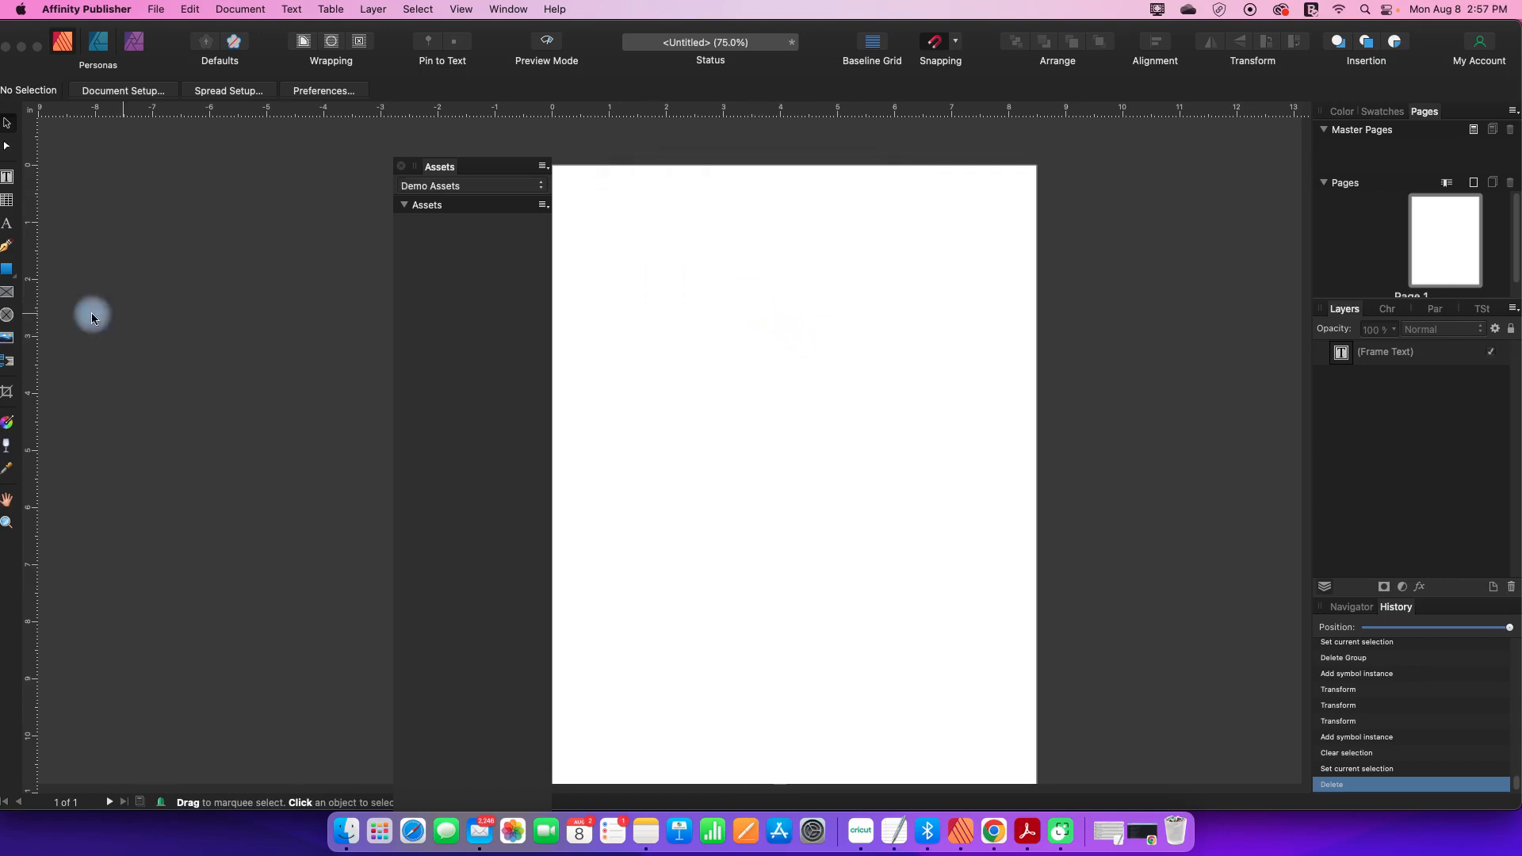
Step: Draw an outlined circle about 0.7 in wide in the upper left part of the page
{"action": "left_click", "coordinate": [8, 276]}
{"action": "left_click", "coordinate": [14, 281]}
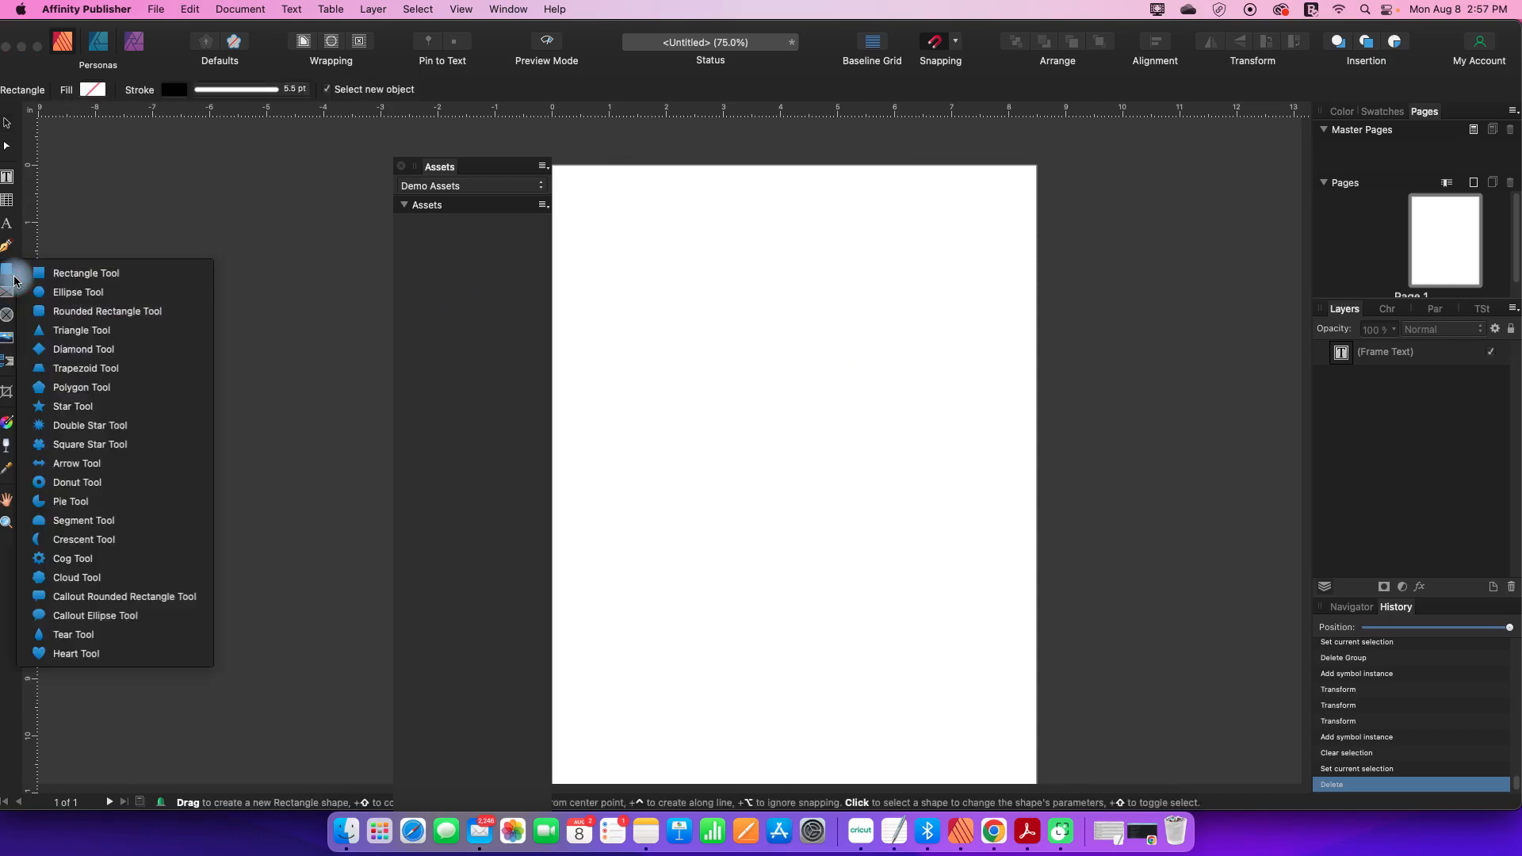
{"action": "left_click", "coordinate": [32, 292]}
{"action": "left_click_drag", "start_coordinate": [632, 253], "coordinate": [671, 294]}
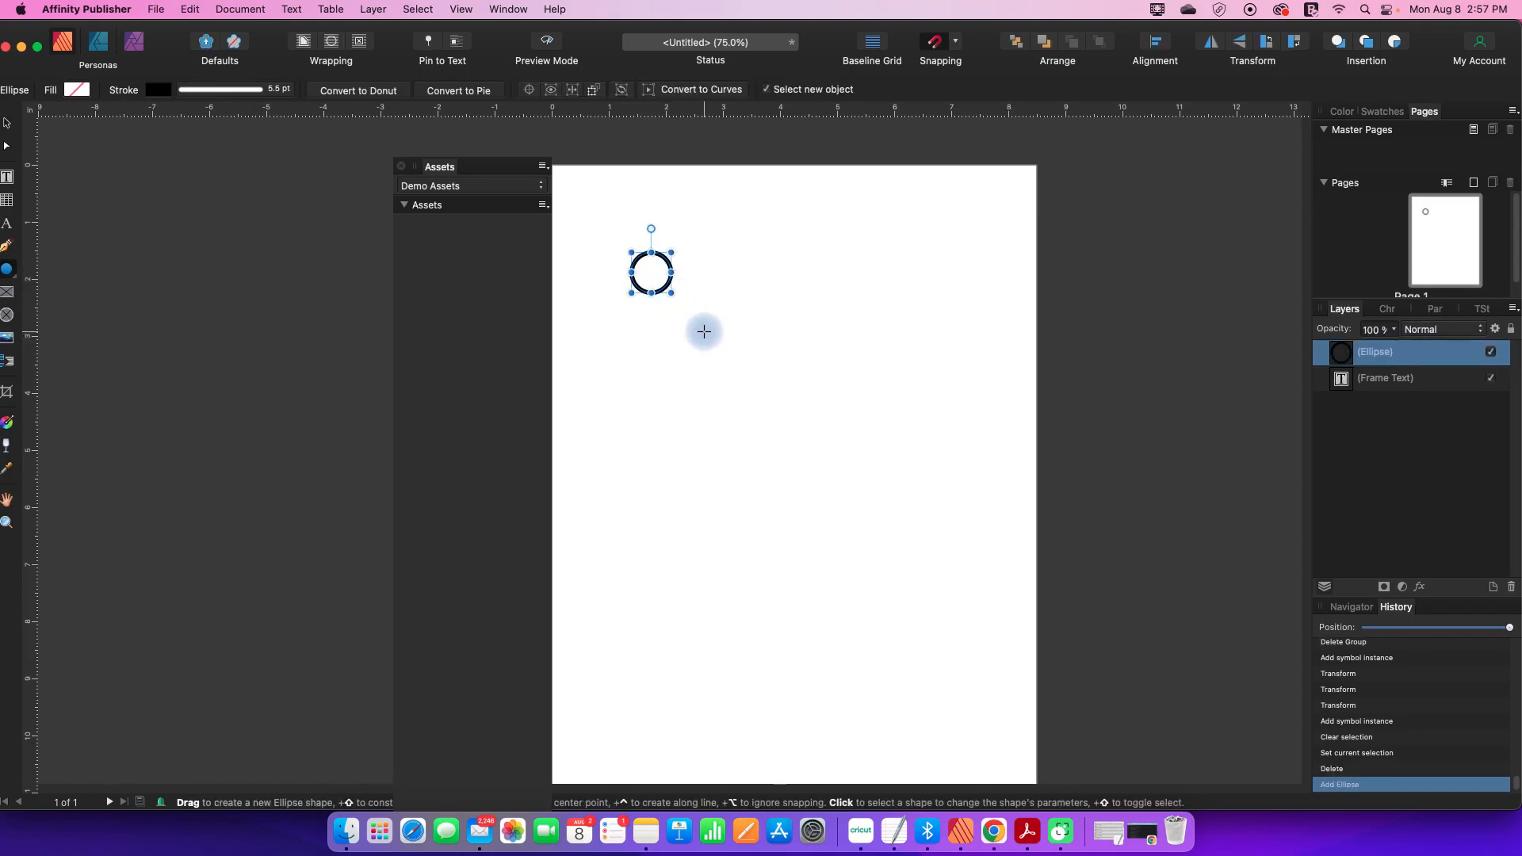
{"action": "left_click", "coordinate": [6, 123]}
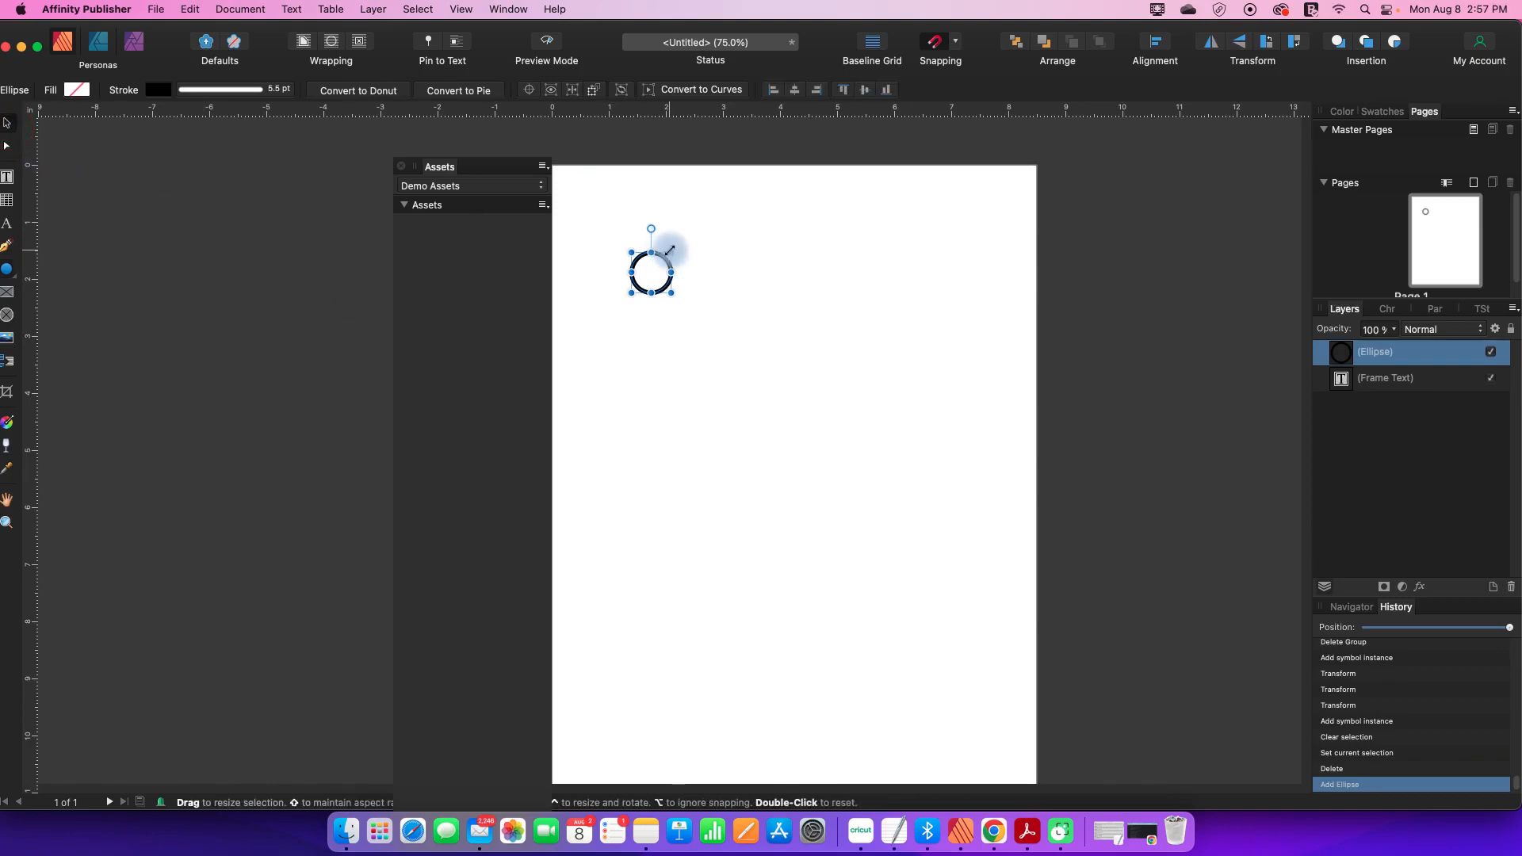
{"action": "key", "text": "Escape"}
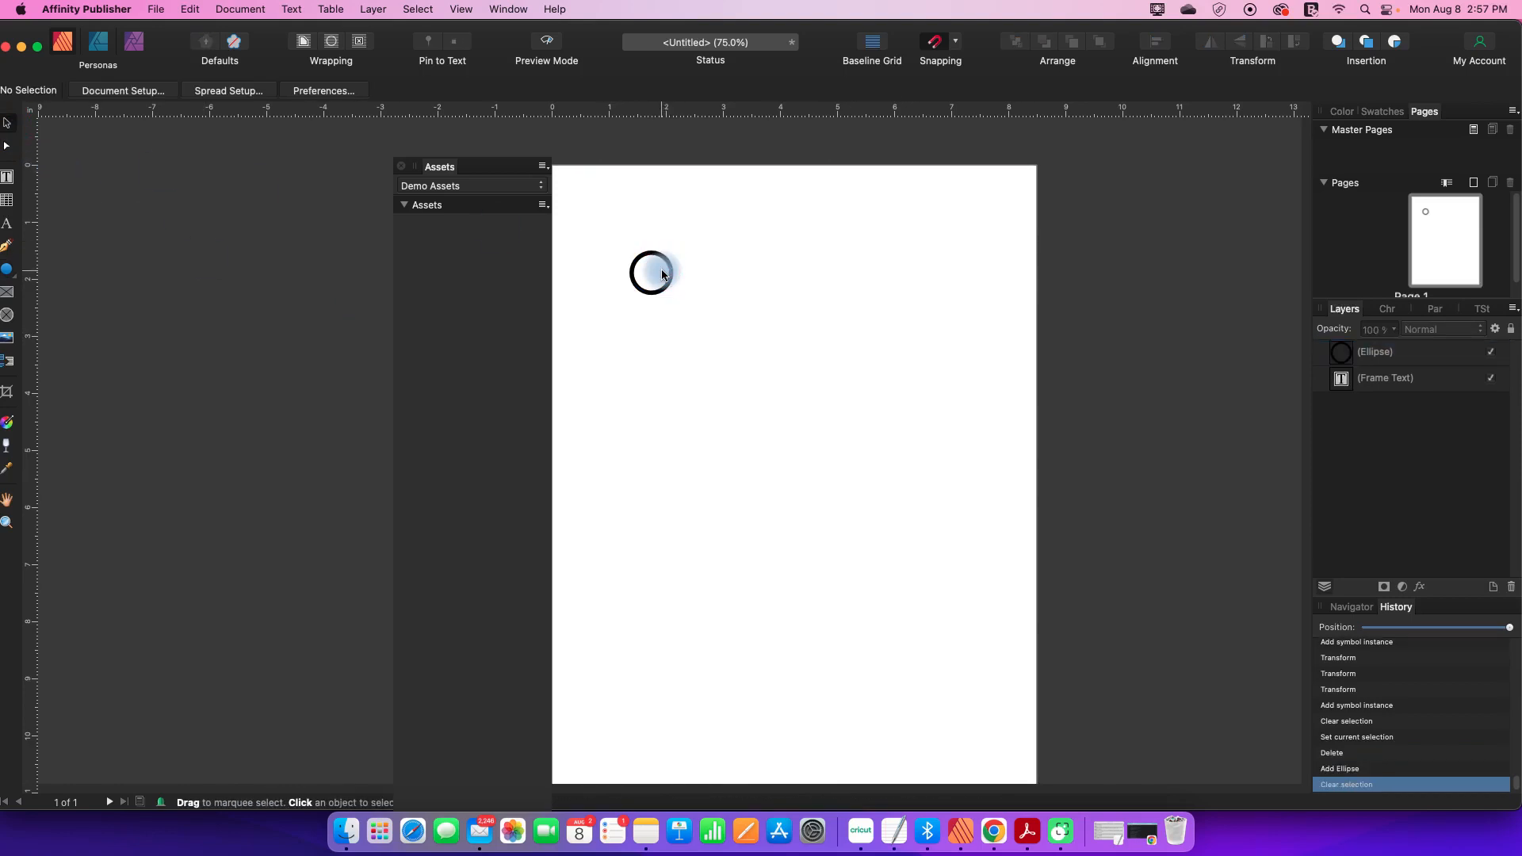
Step: Duplicate the circle downward at even spacing to form a column of five circles
{"action": "left_click", "coordinate": [669, 271]}
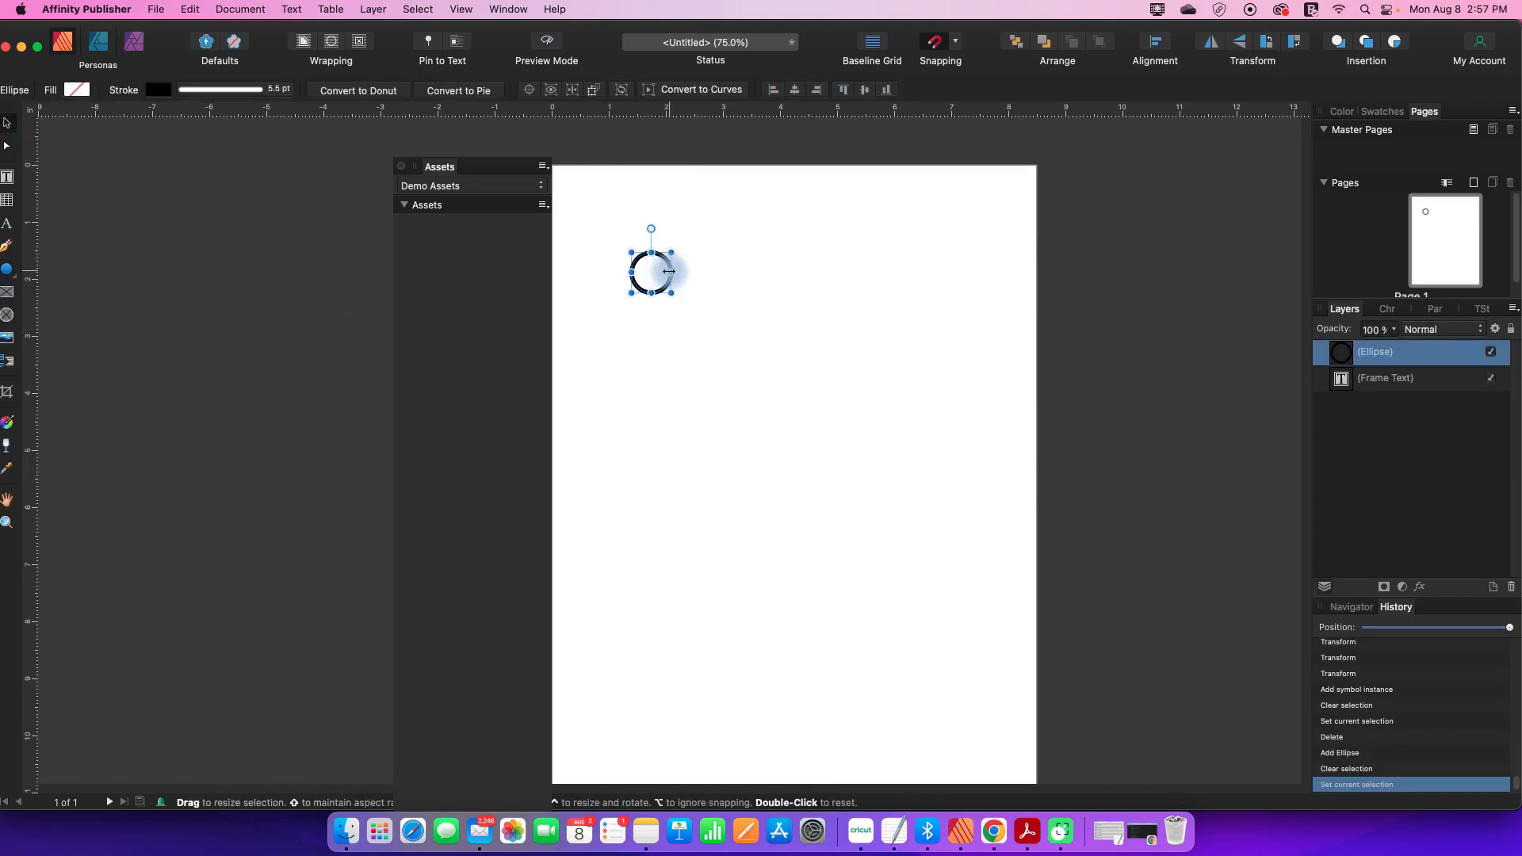
{"action": "key", "text": "super+j"}
{"action": "left_click_drag", "start_coordinate": [668, 272], "coordinate": [662, 328]}
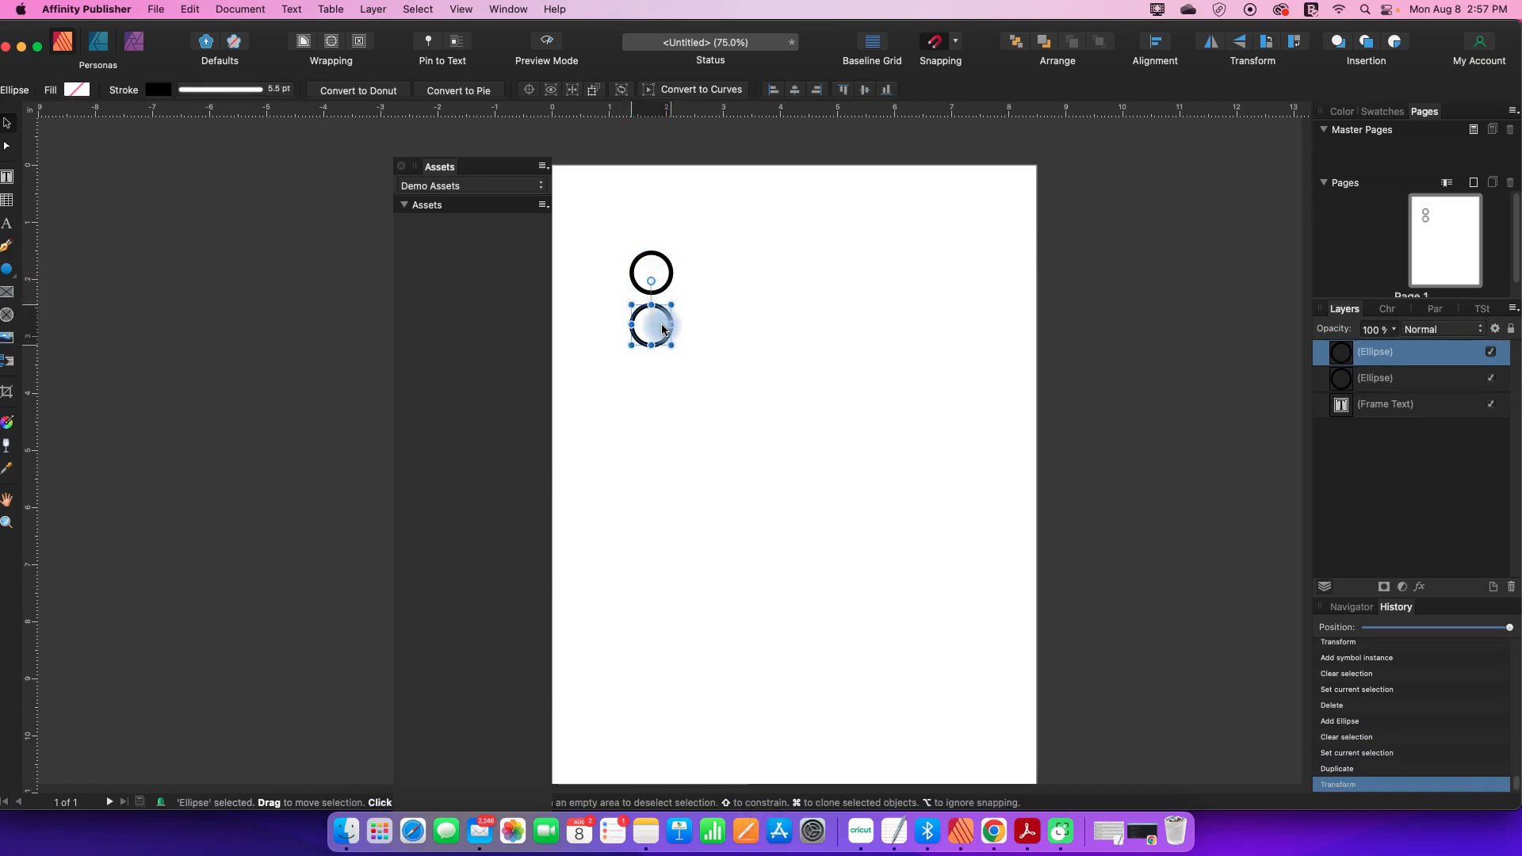
{"action": "key", "text": "super+j"}
{"action": "key", "text": "super+j"}
{"action": "key", "text": "super+j"}
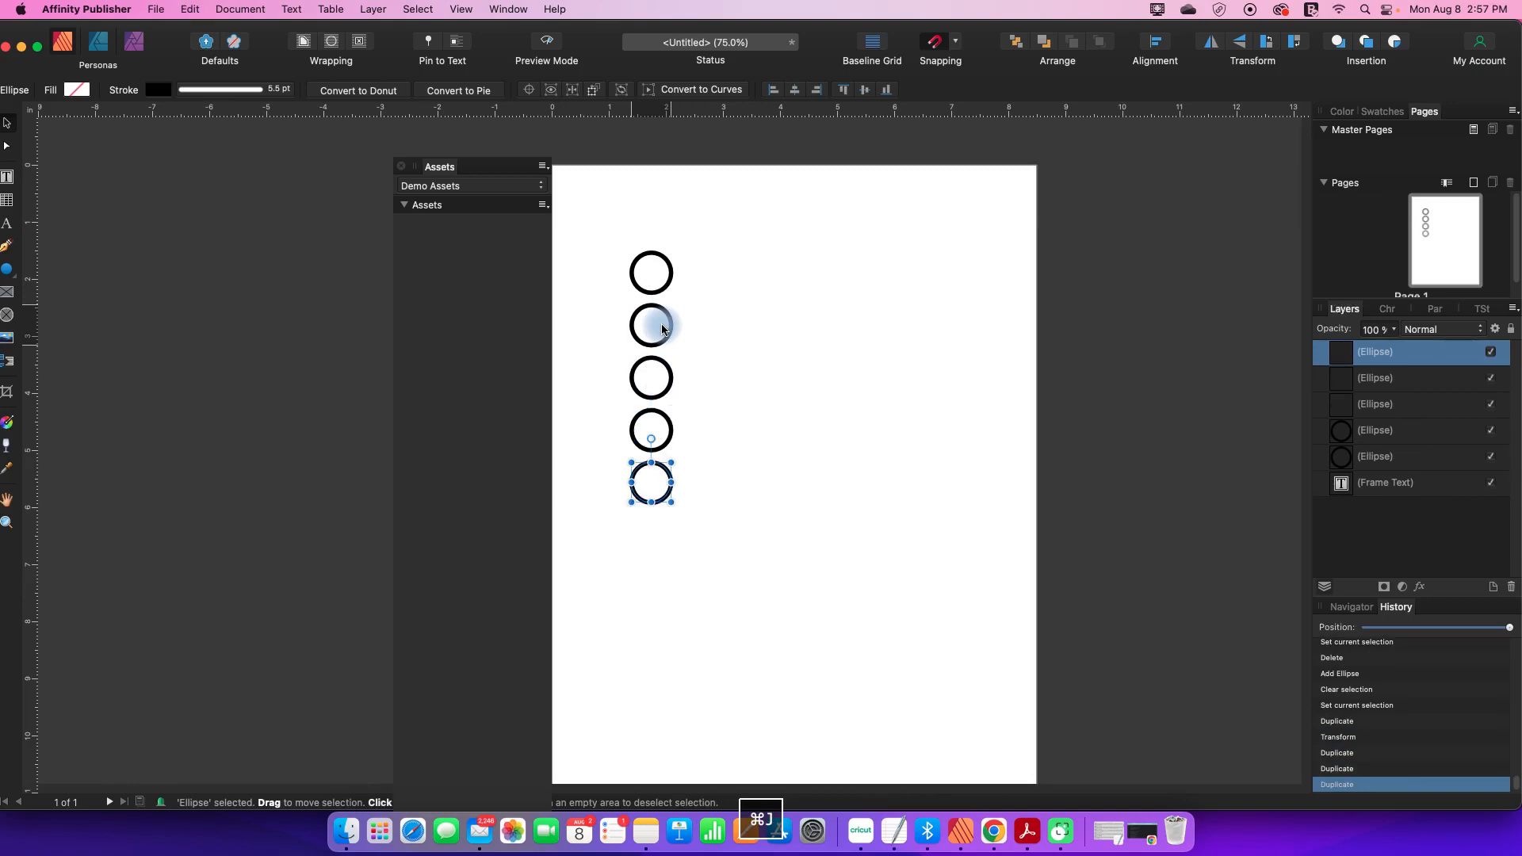
{"action": "left_click", "coordinate": [674, 568]}
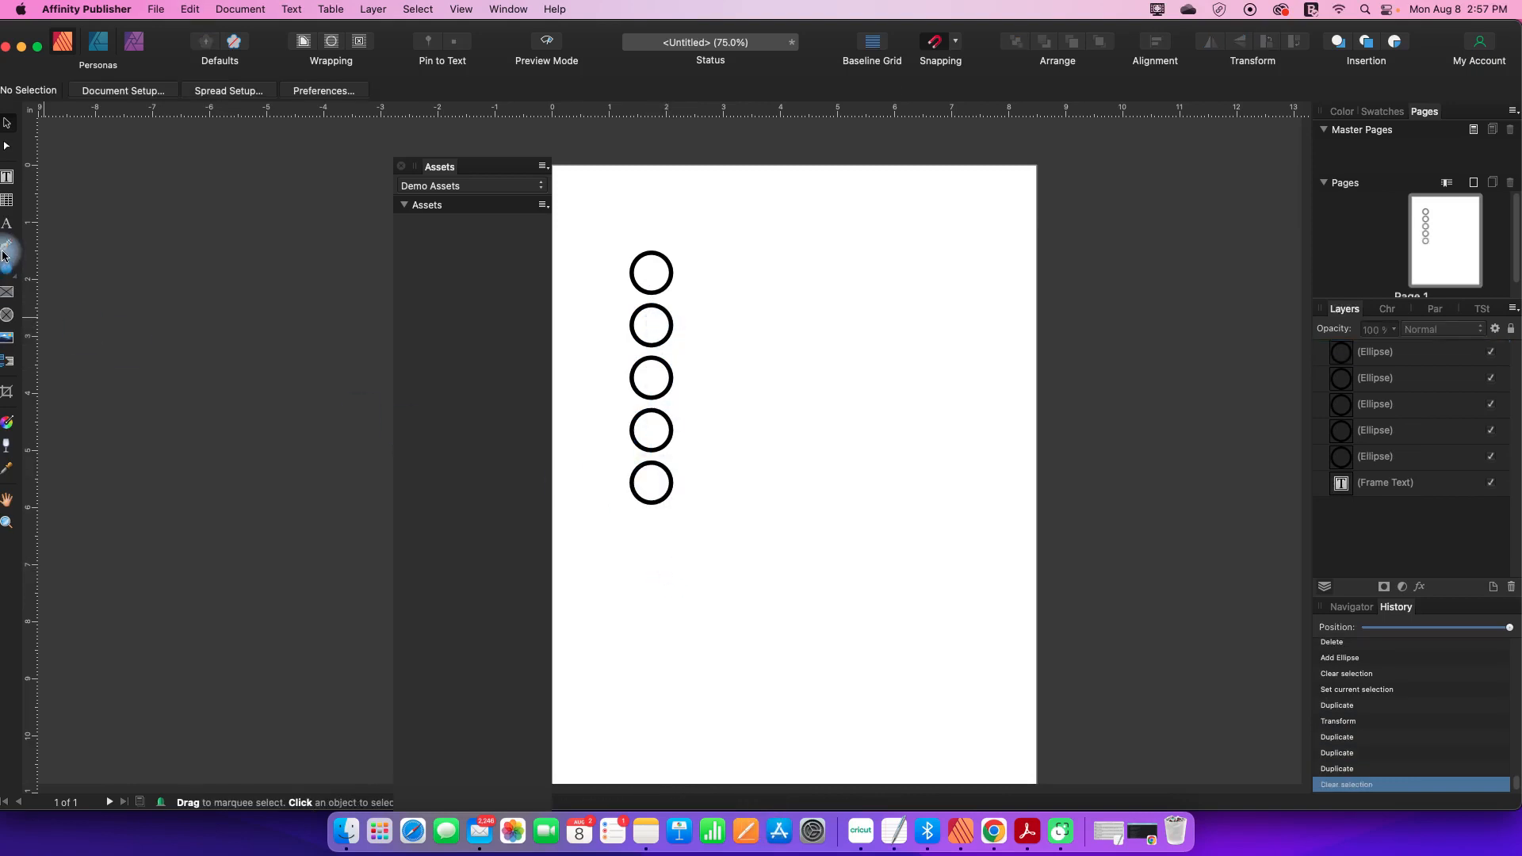
Step: Draw an outlined rectangle about 3.7 by 0.7 in beside the first circle, aligned with its height
{"action": "left_click", "coordinate": [9, 276]}
{"action": "left_click", "coordinate": [10, 275]}
{"action": "left_click", "coordinate": [20, 283]}
{"action": "left_click", "coordinate": [63, 273]}
{"action": "left_click_drag", "start_coordinate": [703, 255], "coordinate": [913, 293]}
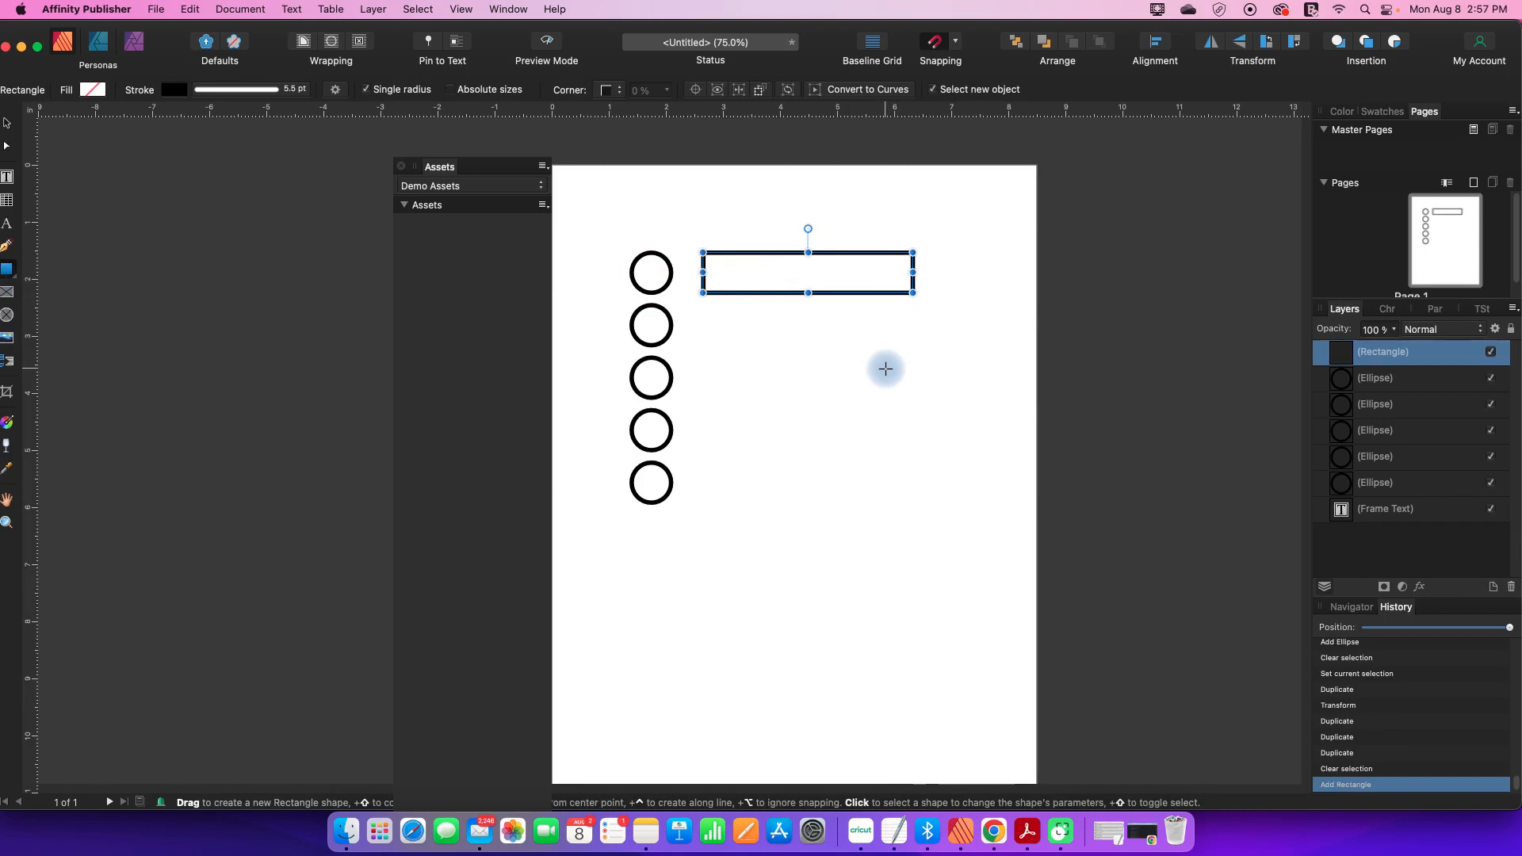
{"action": "left_click", "coordinate": [7, 123]}
Step: Duplicate the rectangle downward so each of the five circles has a matching rectangle
{"action": "left_click", "coordinate": [768, 278]}
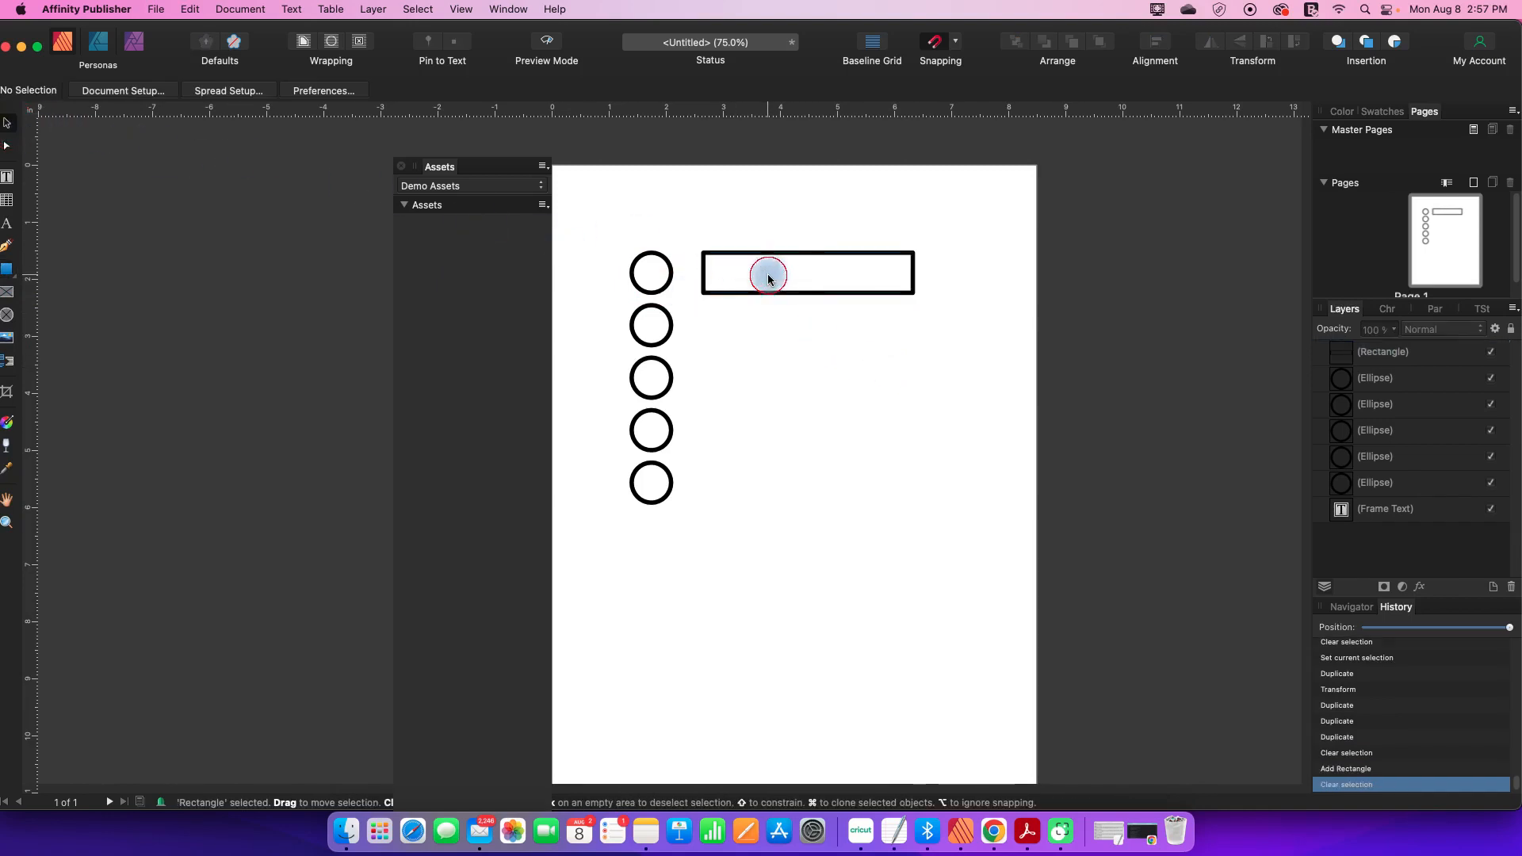
{"action": "key", "text": "super+j"}
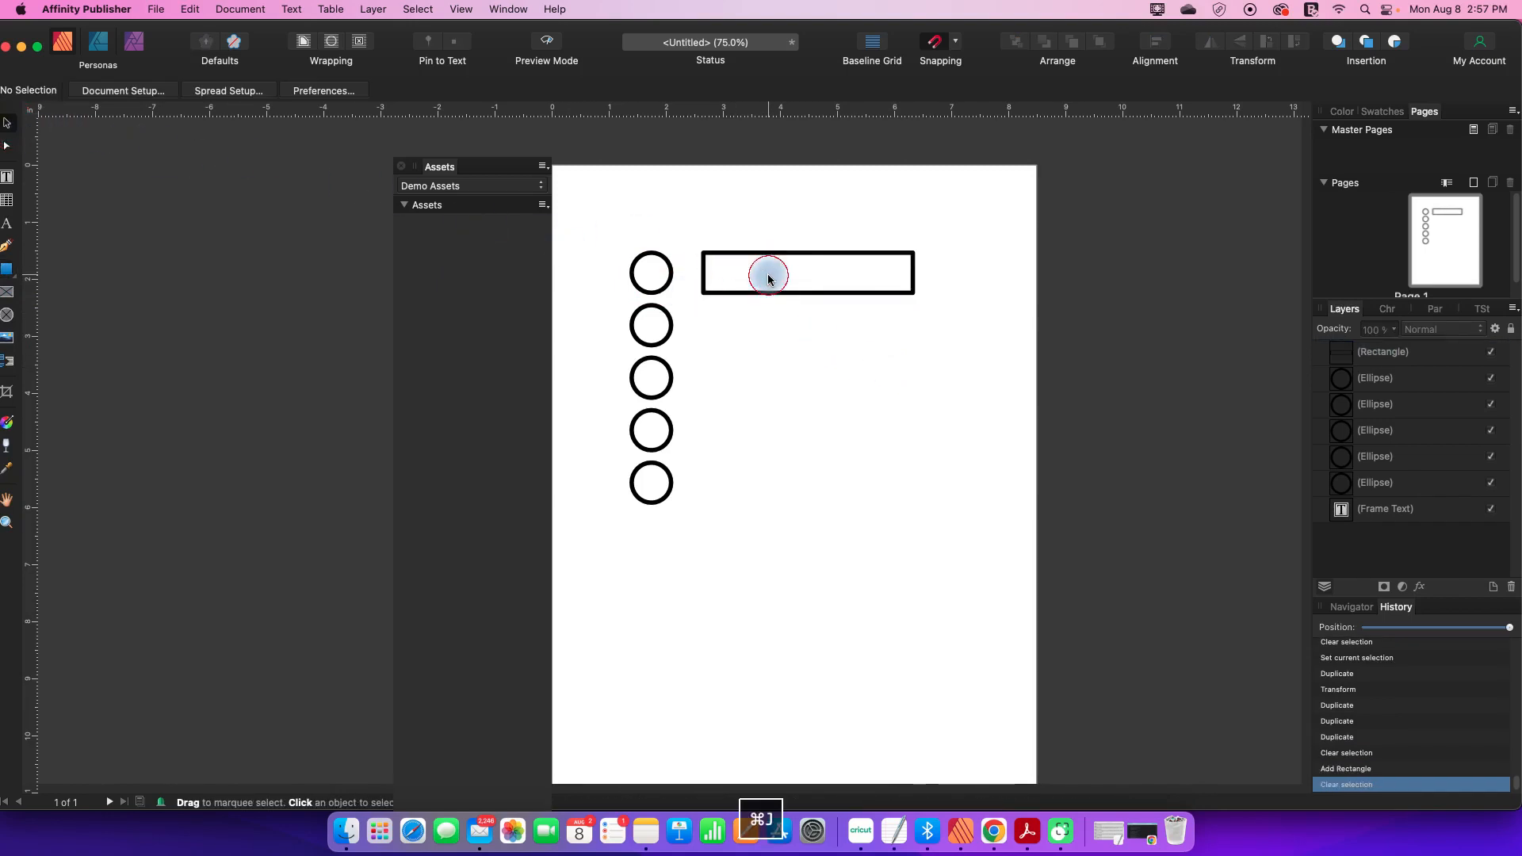
{"action": "left_click_drag", "start_coordinate": [767, 277], "coordinate": [766, 330]}
{"action": "key", "text": "super+j"}
{"action": "key", "text": "super+j"}
{"action": "key", "text": "super+j"}
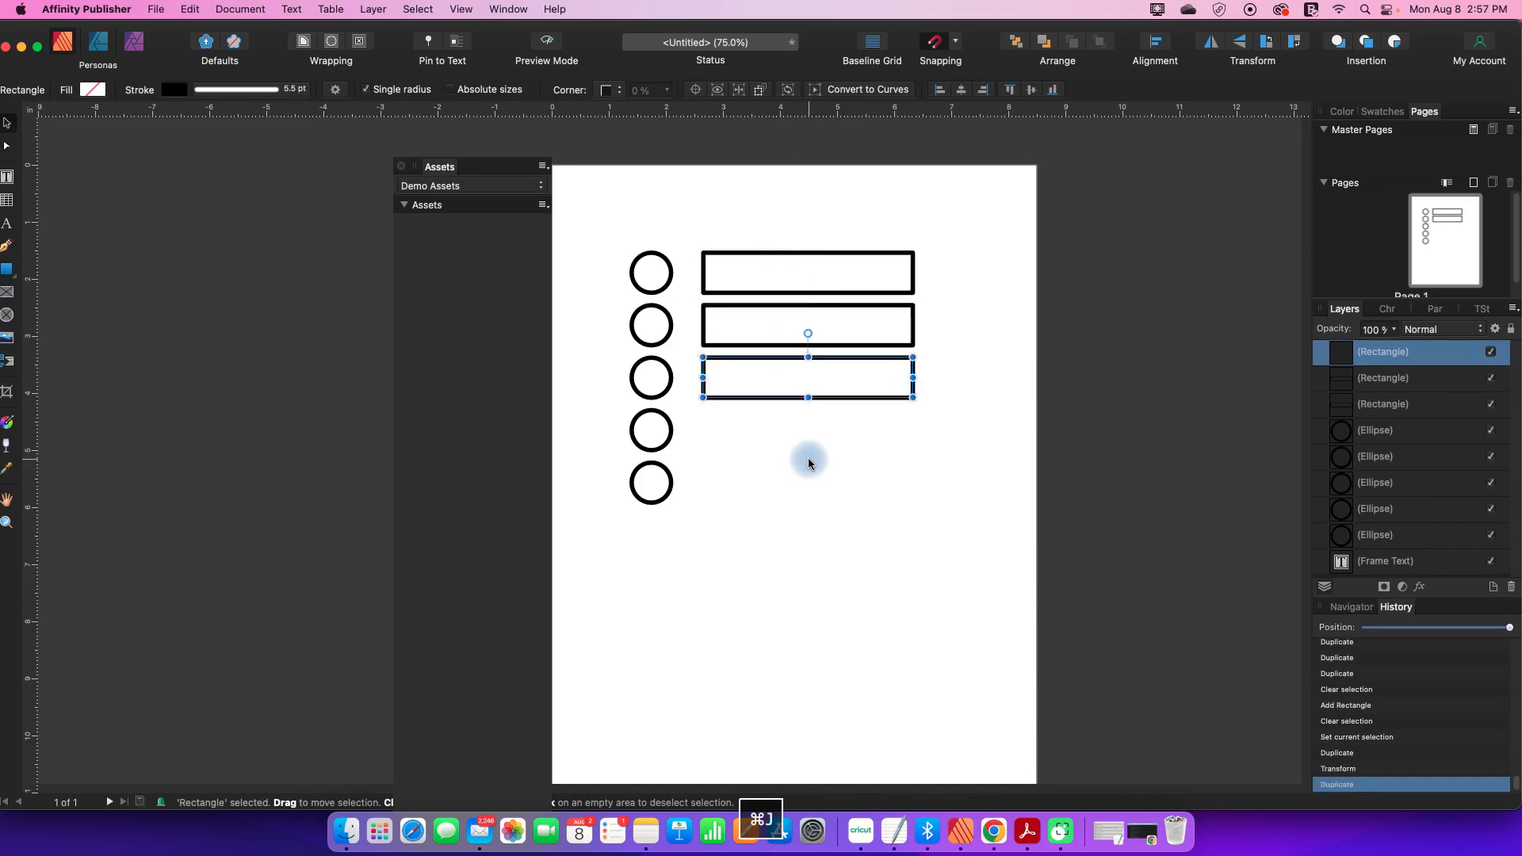
{"action": "left_click", "coordinate": [809, 578]}
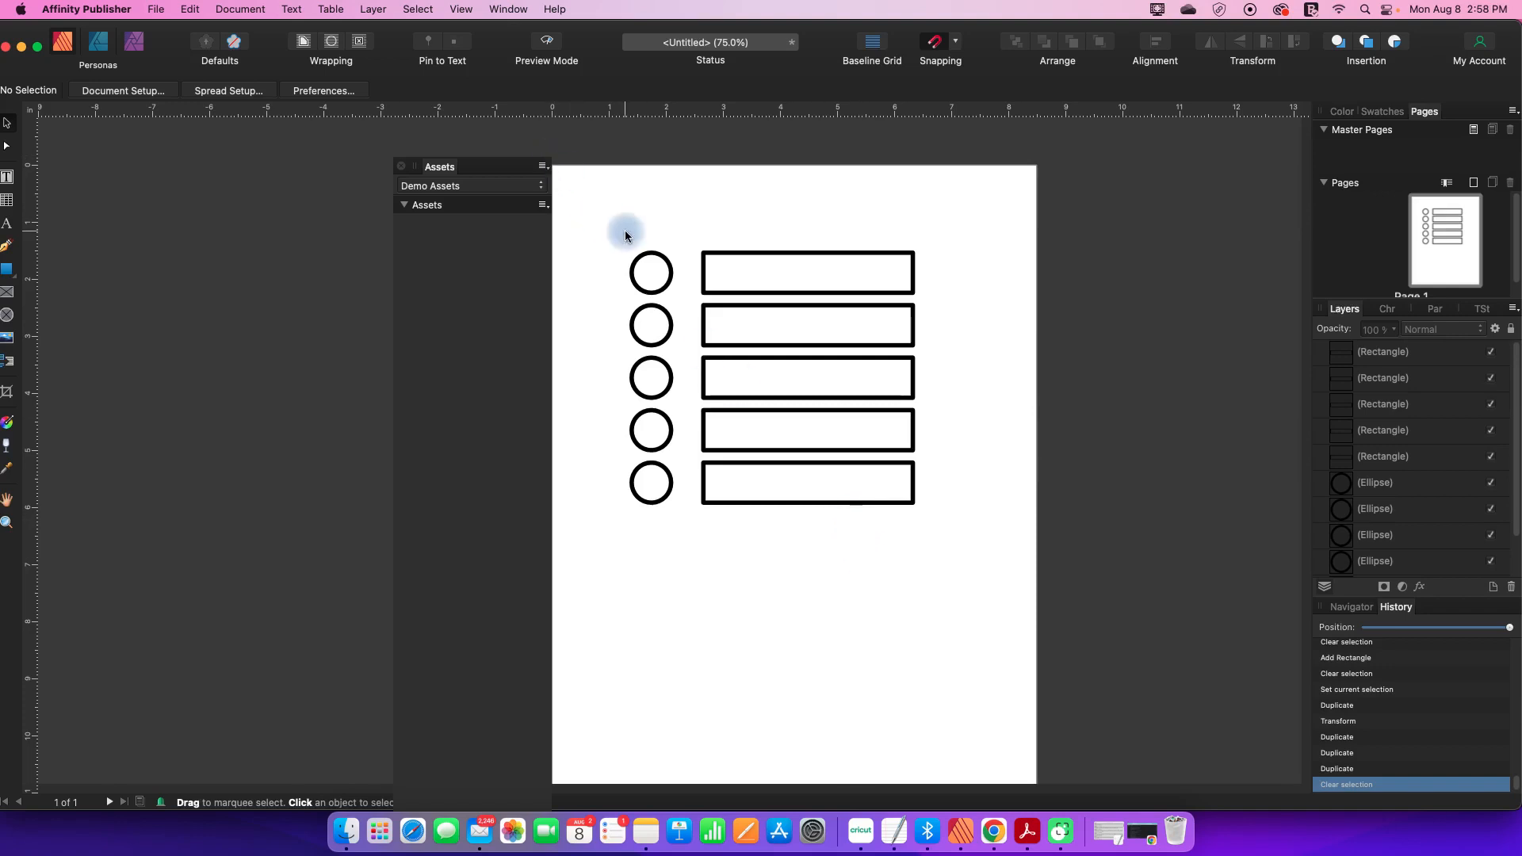
Step: Add all ten circles and rectangles to the Assets subcategory of Demo Assets and widen the asset list
{"action": "left_click_drag", "start_coordinate": [590, 210], "coordinate": [1014, 596]}
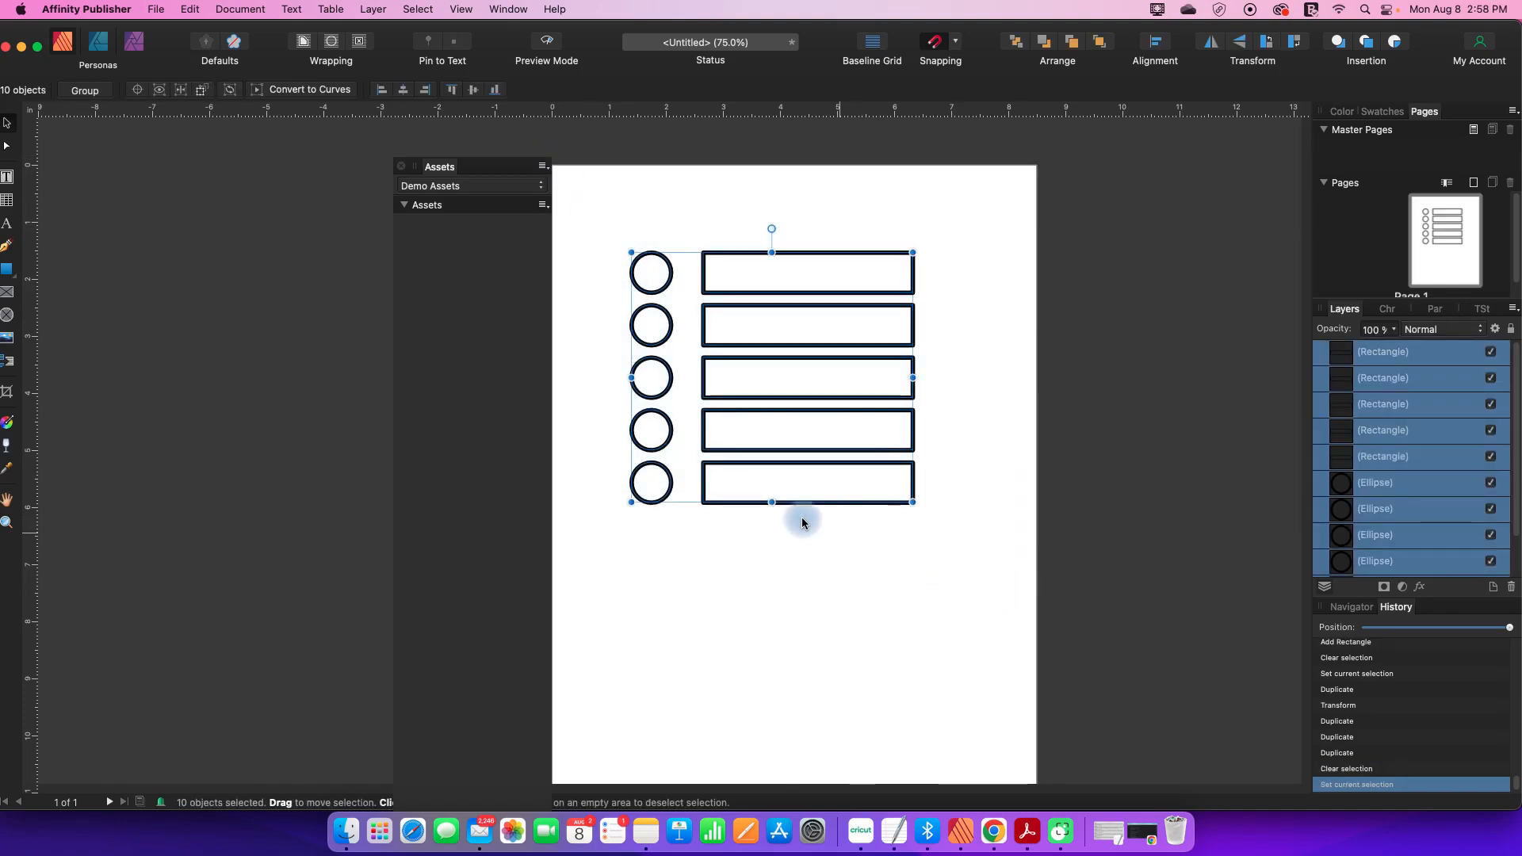
{"action": "left_click", "coordinate": [542, 208]}
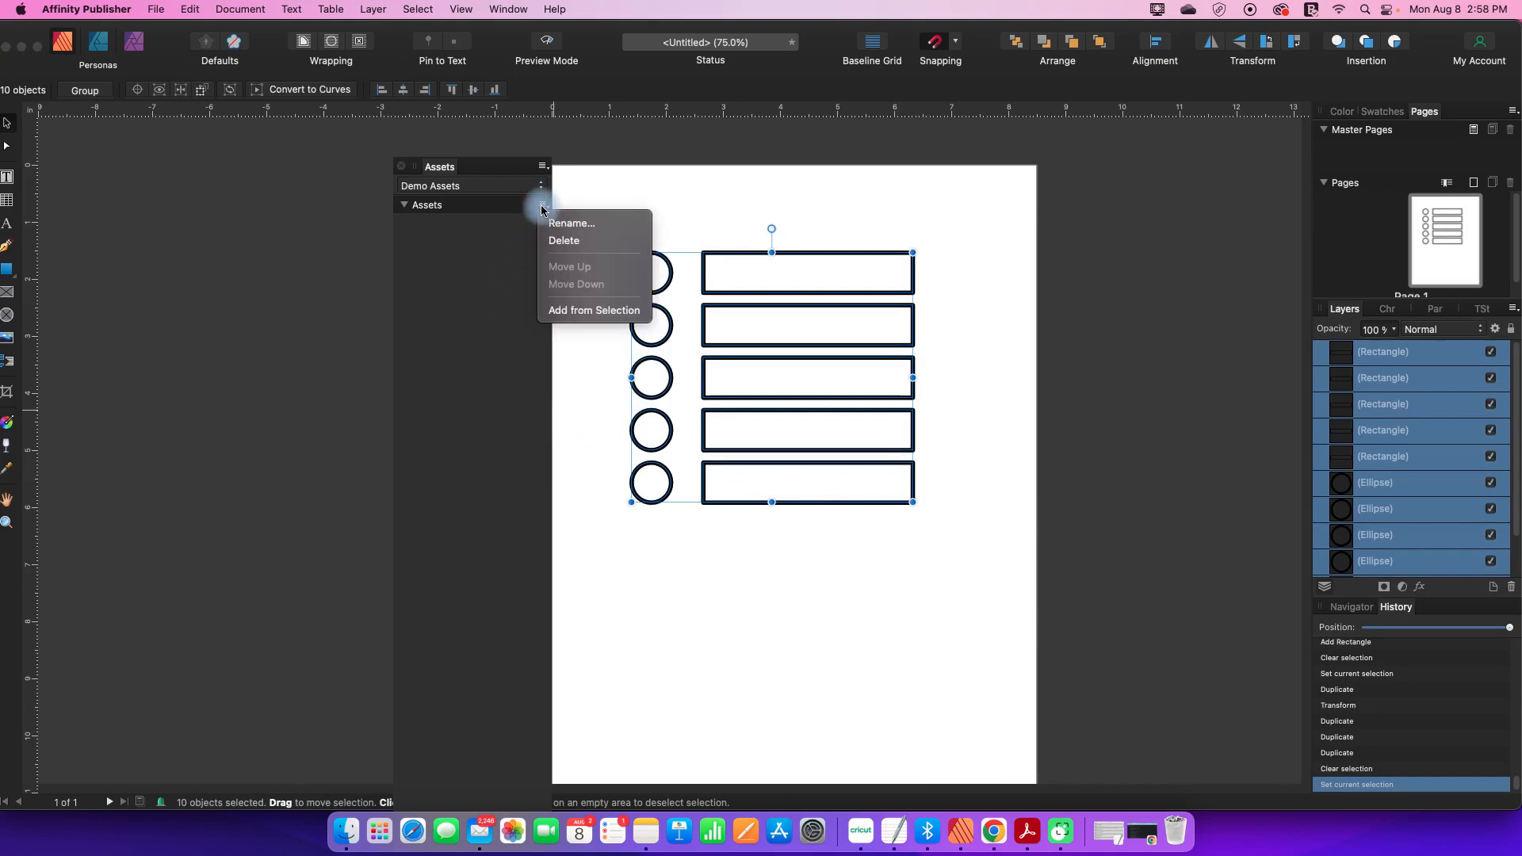
{"action": "left_click", "coordinate": [547, 310]}
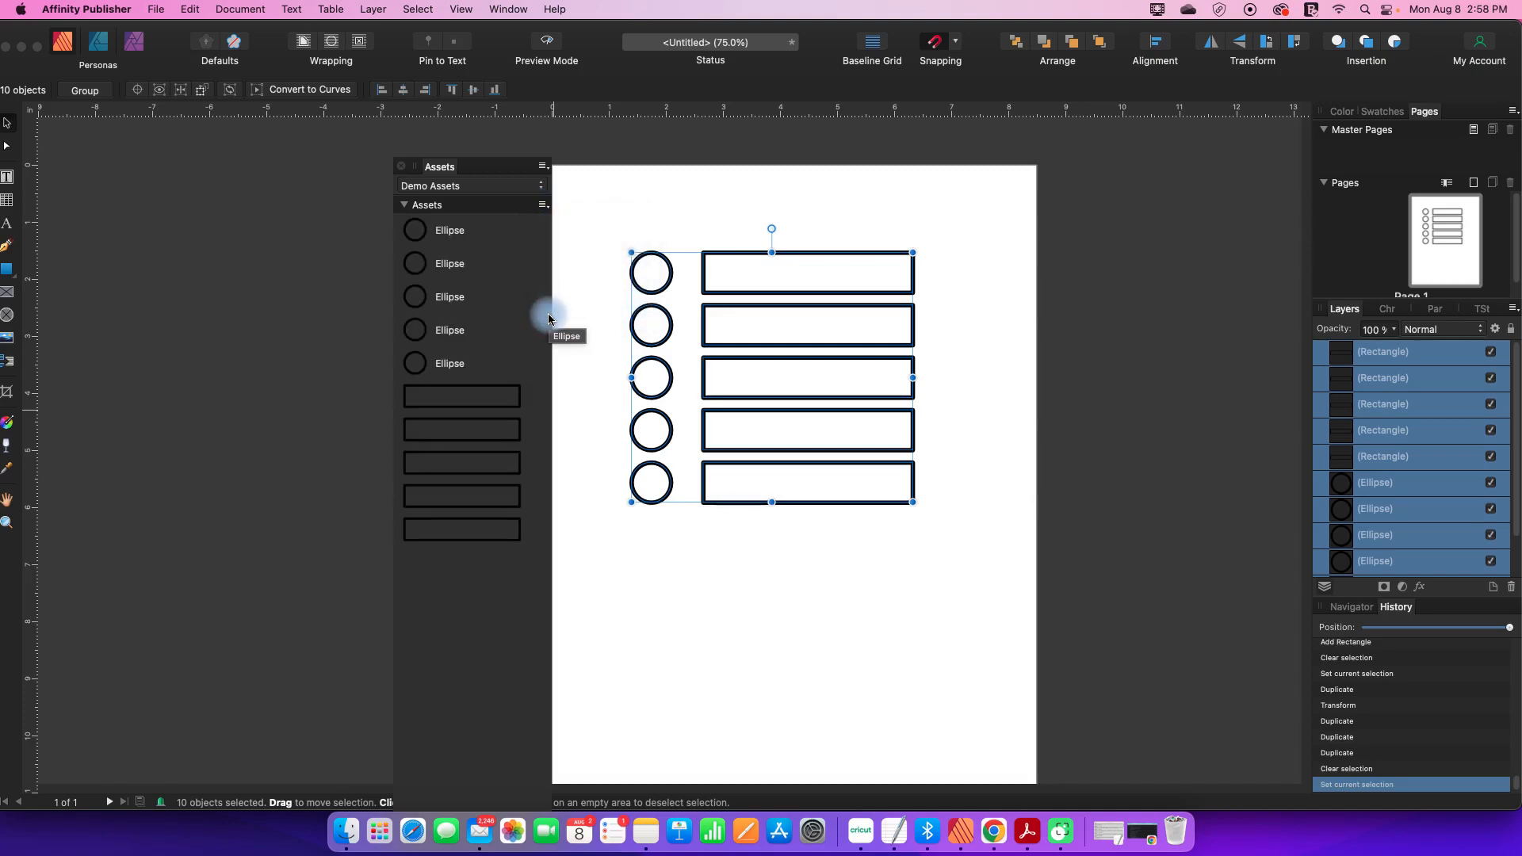
{"action": "left_click_drag", "start_coordinate": [391, 384], "coordinate": [275, 386]}
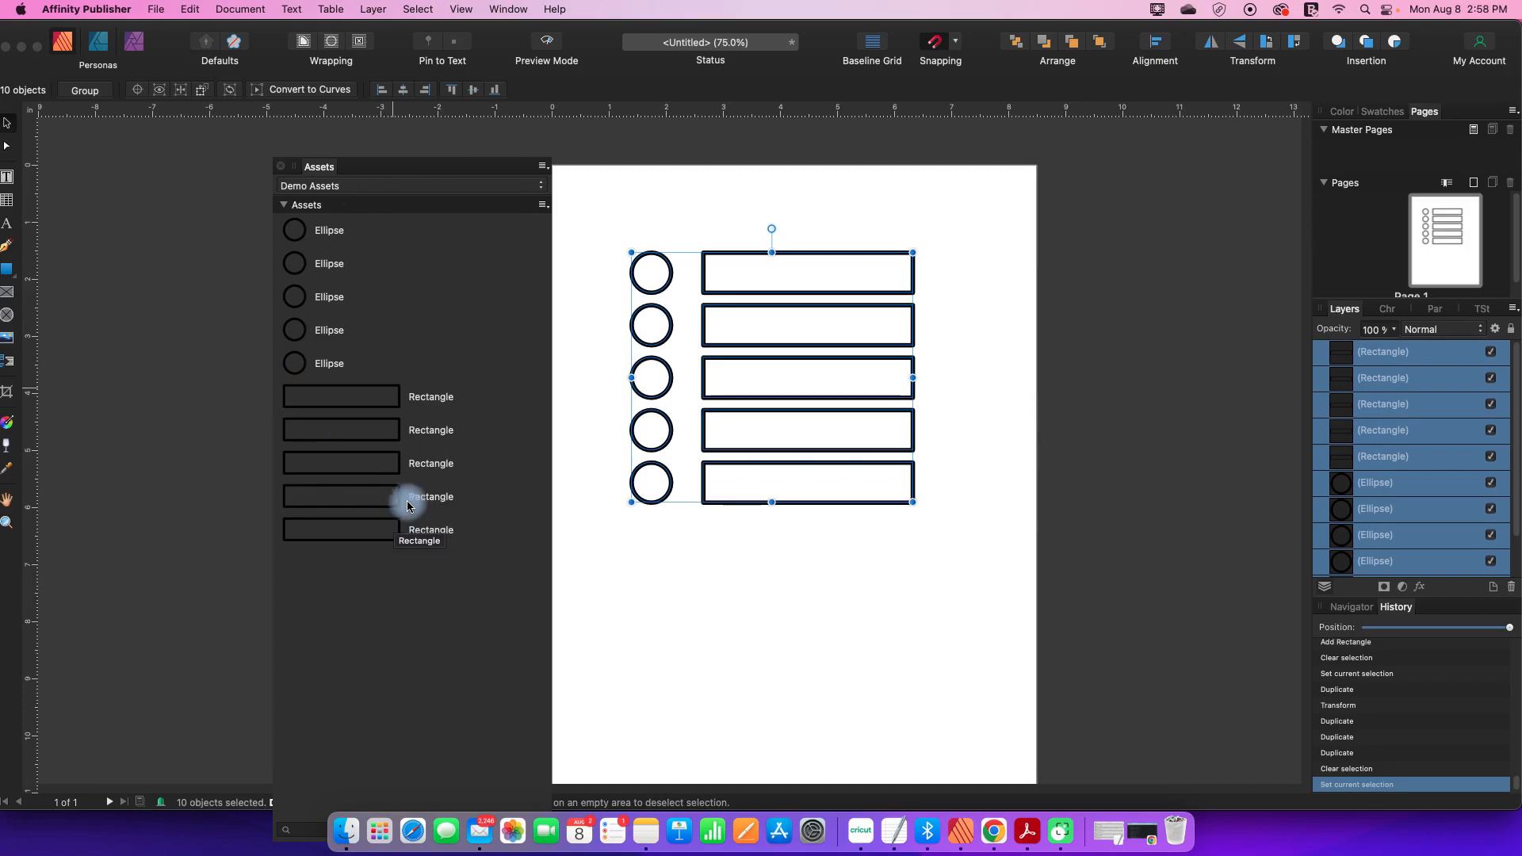
Step: Delete the Assets subcategory from Demo Assets
{"action": "left_click", "coordinate": [542, 207]}
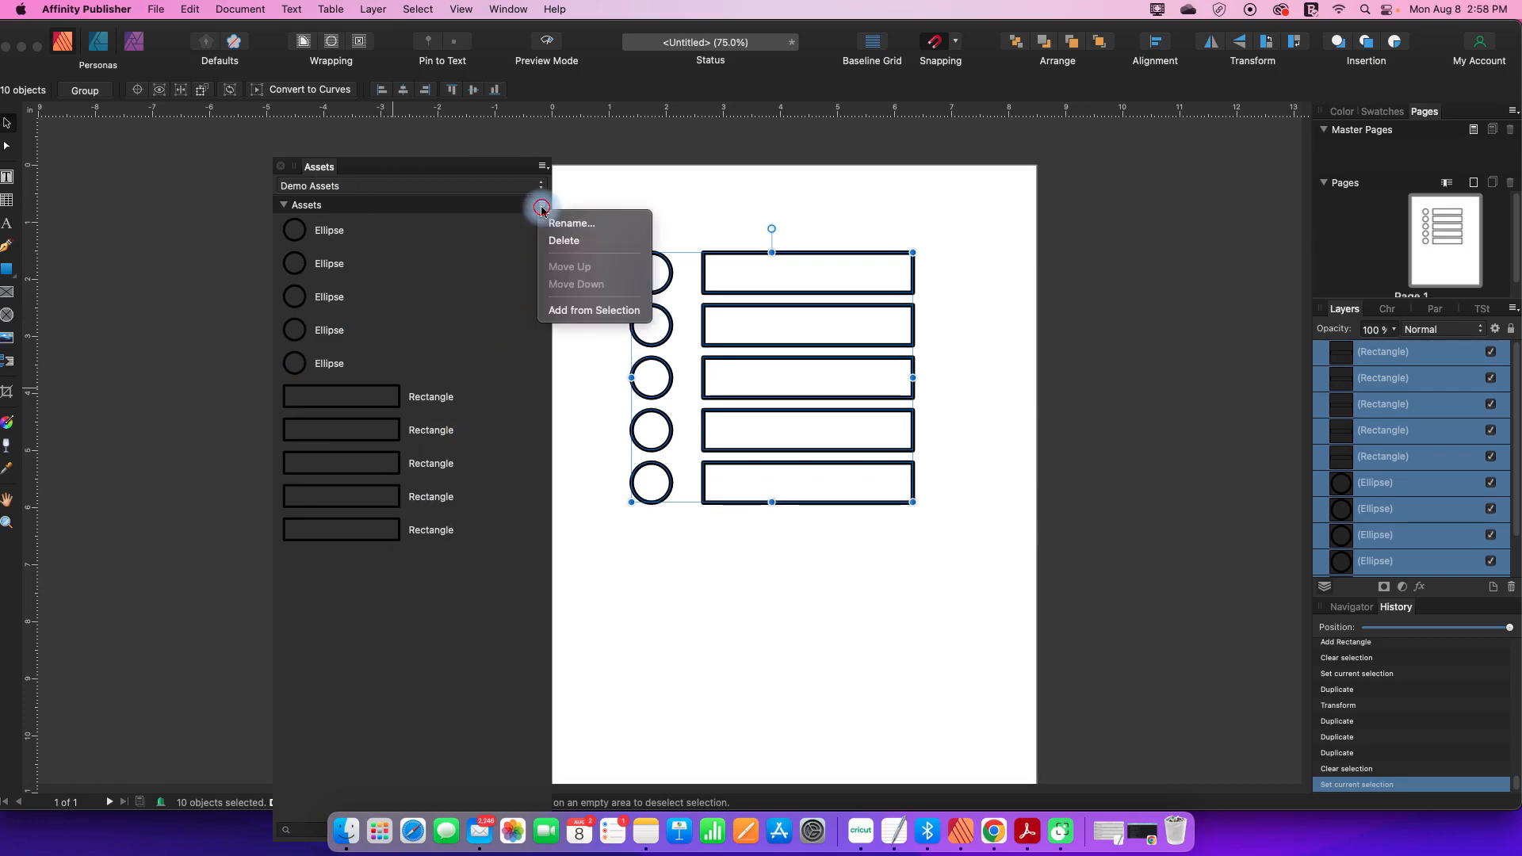
{"action": "left_click", "coordinate": [550, 242]}
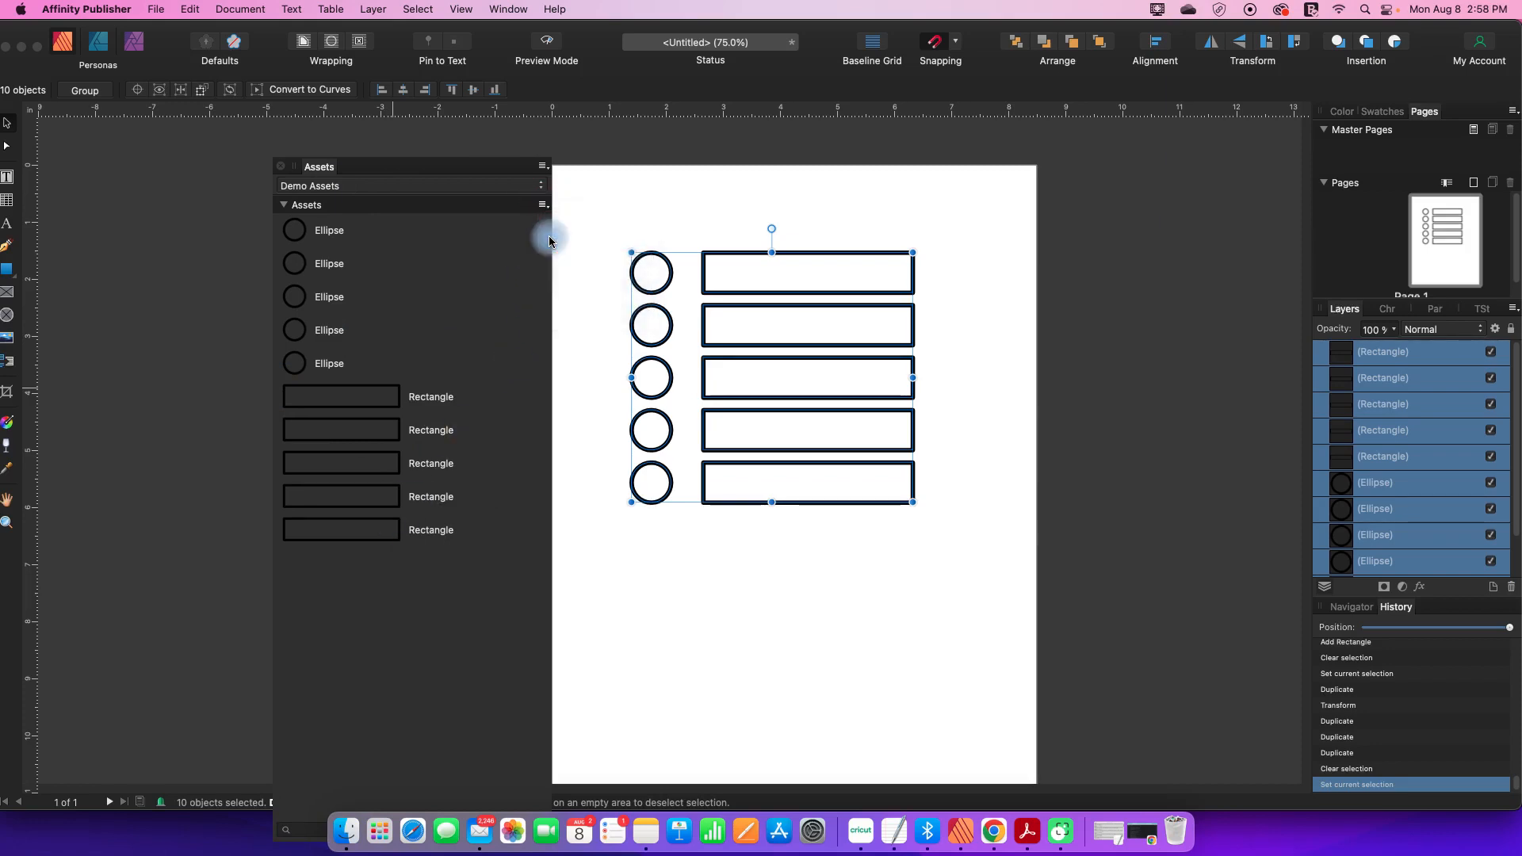
{"action": "left_click", "coordinate": [452, 572]}
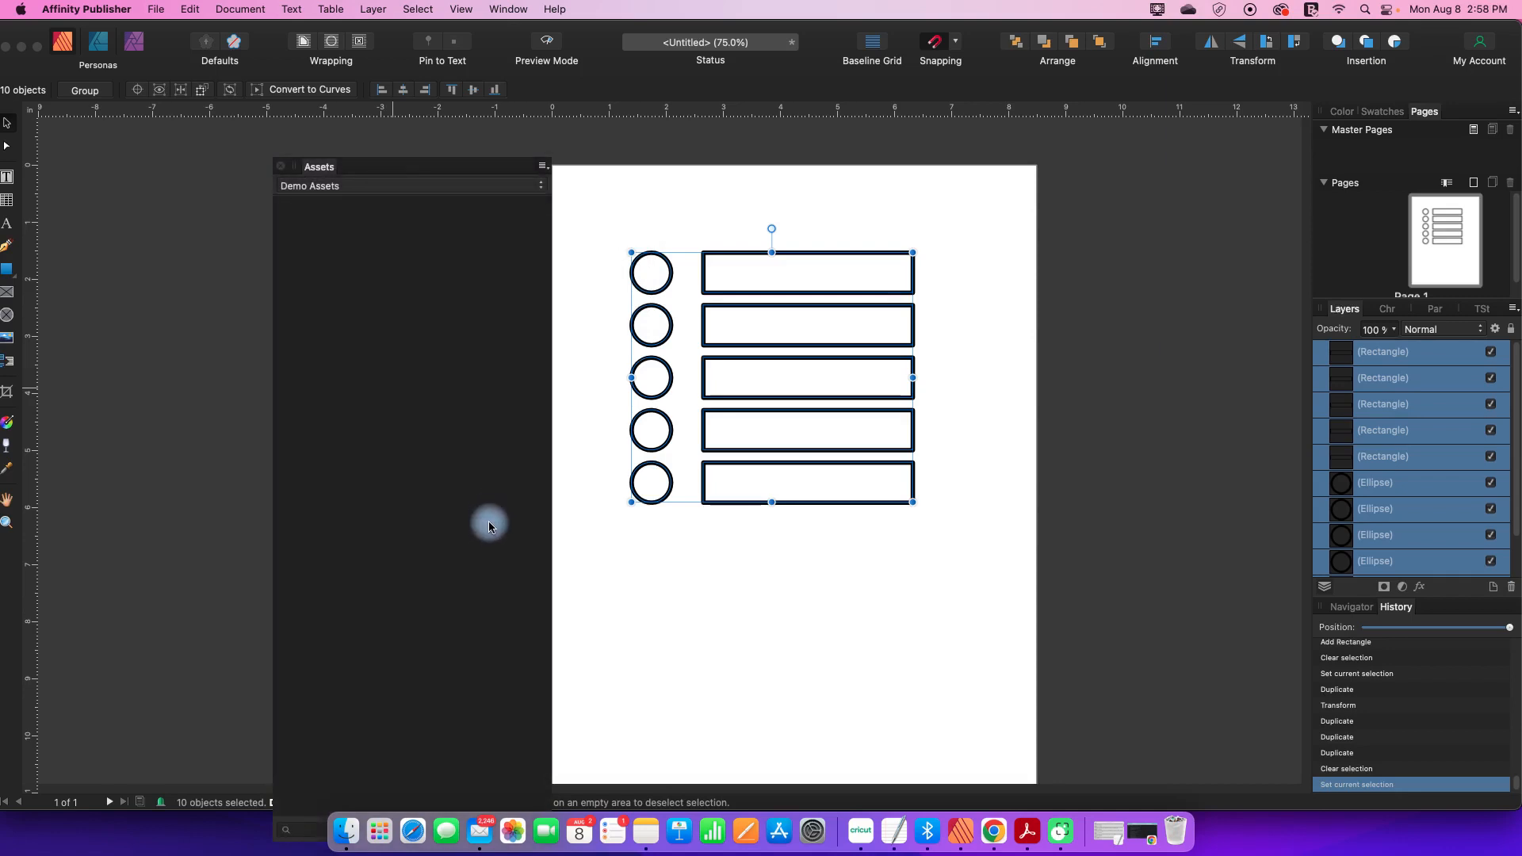
Step: Create another new asset category
{"action": "left_click", "coordinate": [543, 167]}
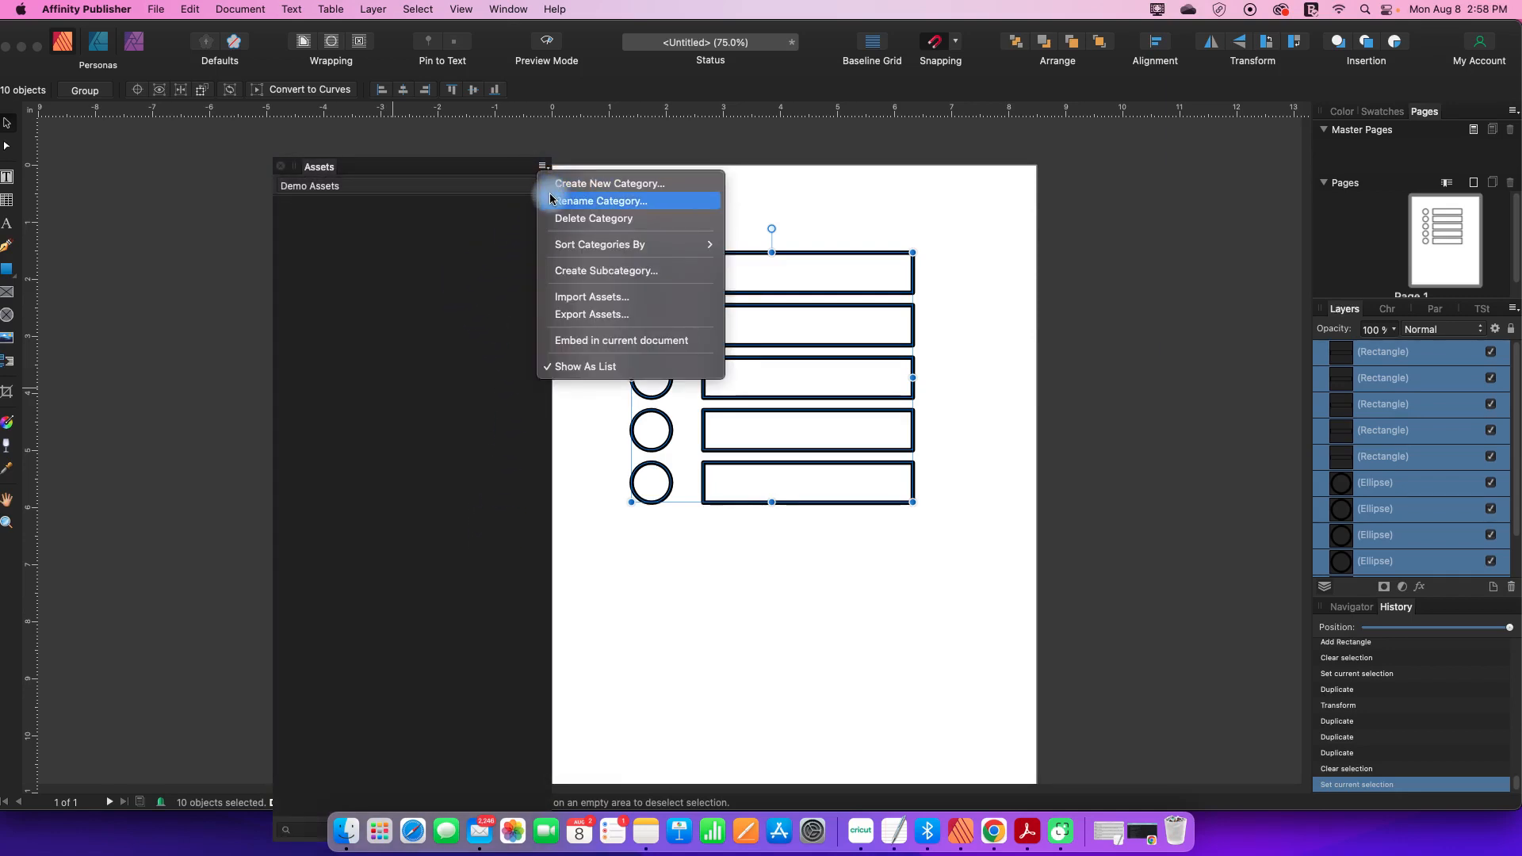
{"action": "left_click", "coordinate": [558, 182]}
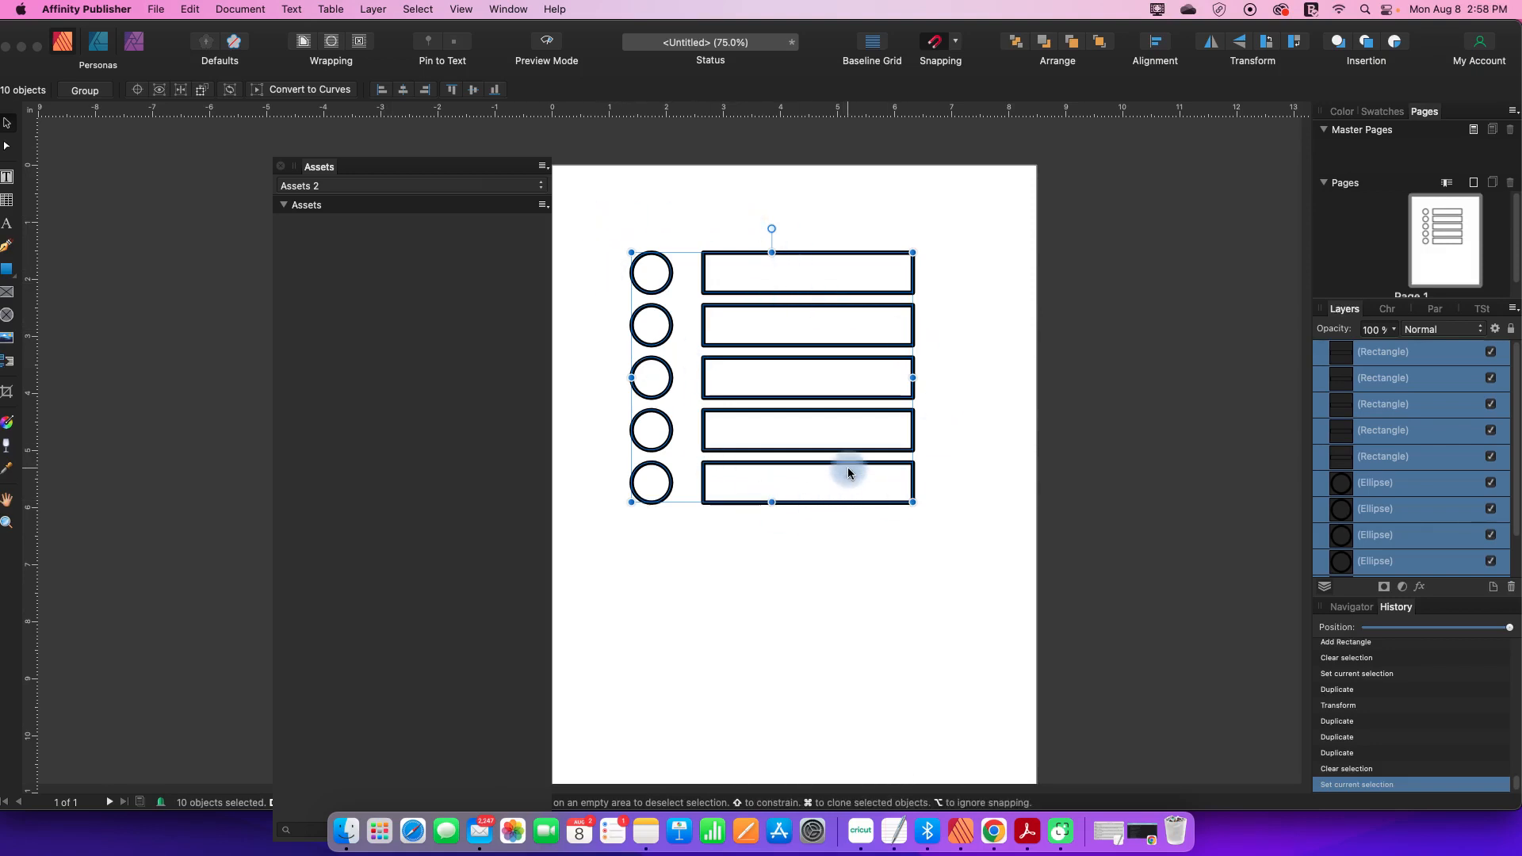
Step: Group the five selected circles and five rectangles into one object and deselect it
{"action": "key", "text": "super+g"}
{"action": "left_click", "coordinate": [844, 565]}
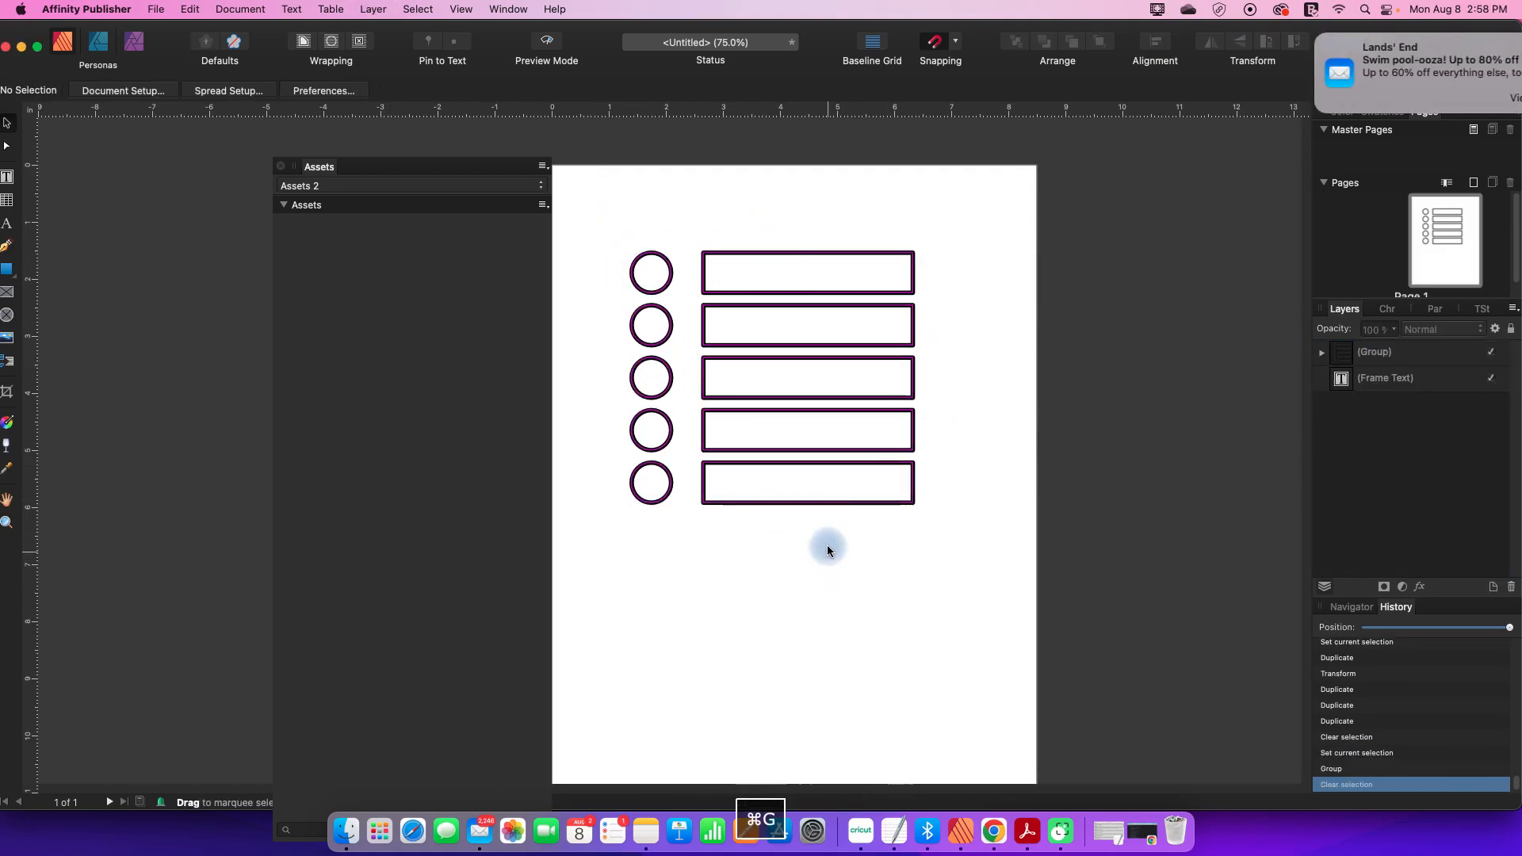
{"action": "left_click", "coordinate": [1243, 38]}
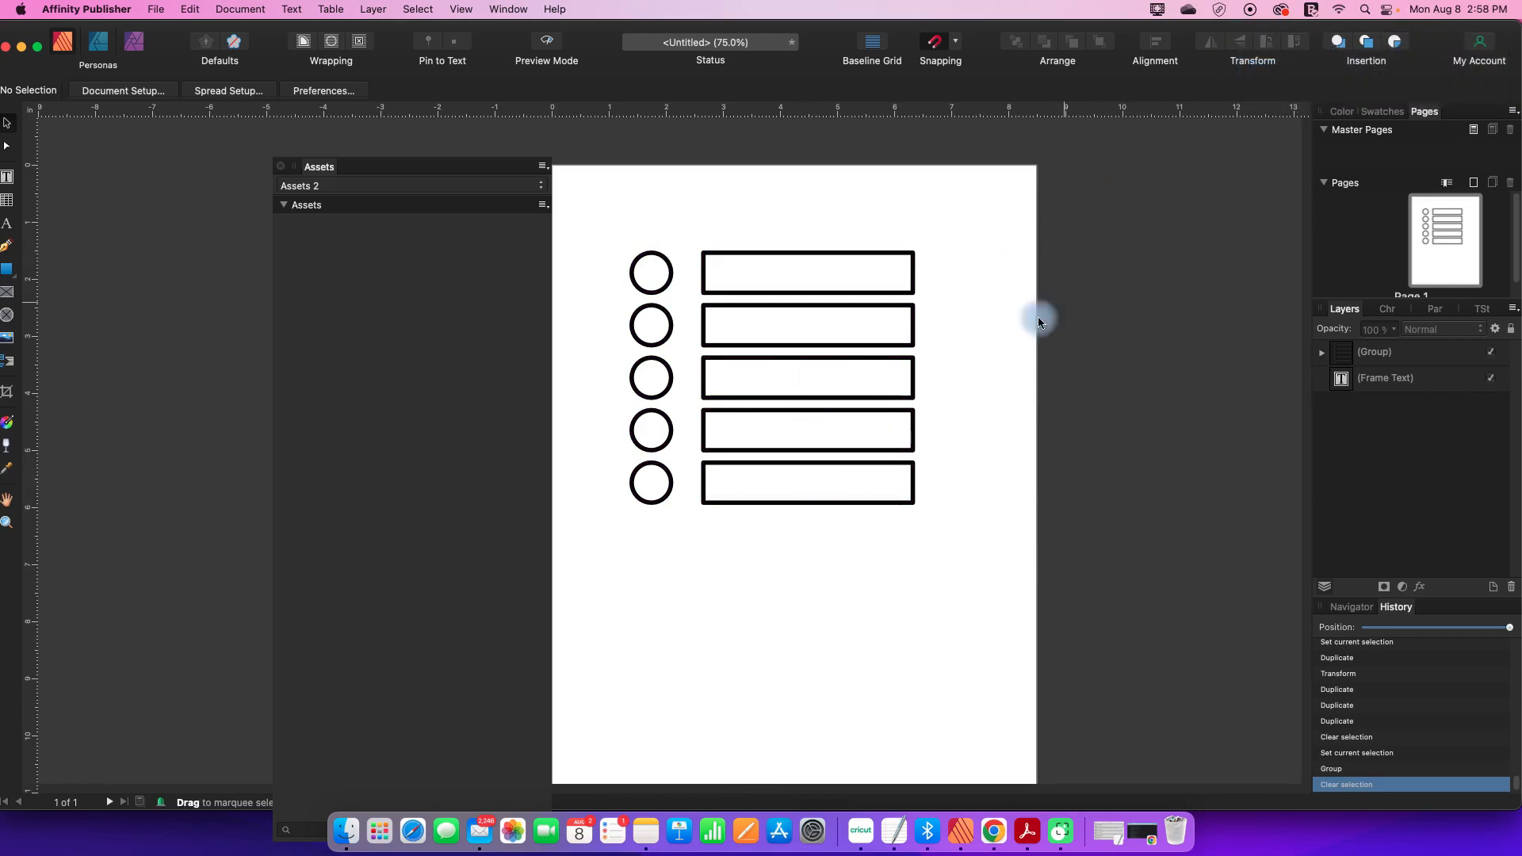
Step: Add the grouped checklist to the Assets subcategory of Assets 2 and place a copy of it directly below the original
{"action": "left_click", "coordinate": [859, 385]}
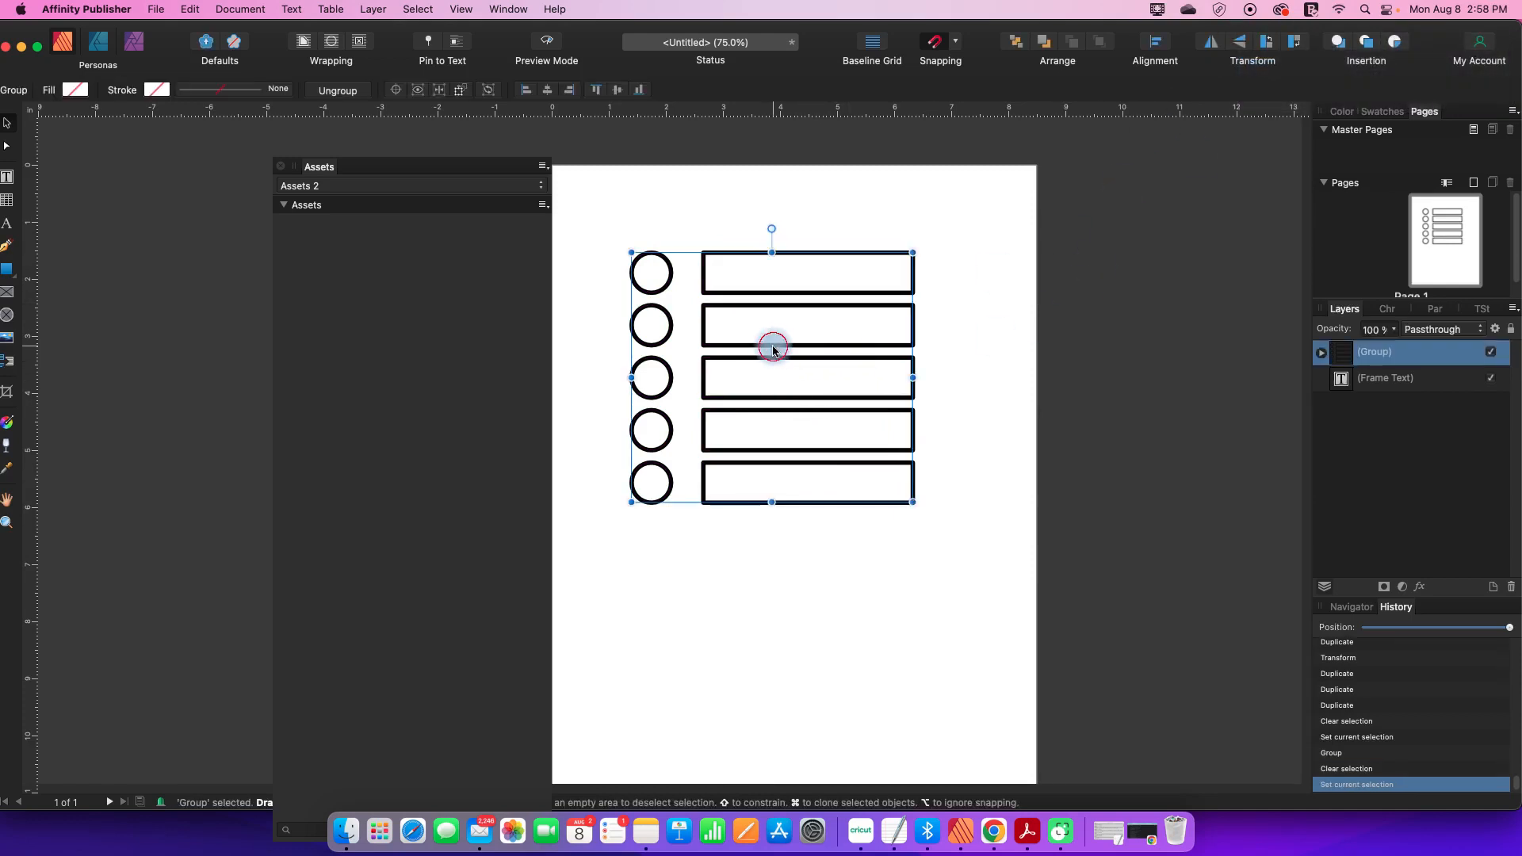
{"action": "left_click", "coordinate": [544, 206]}
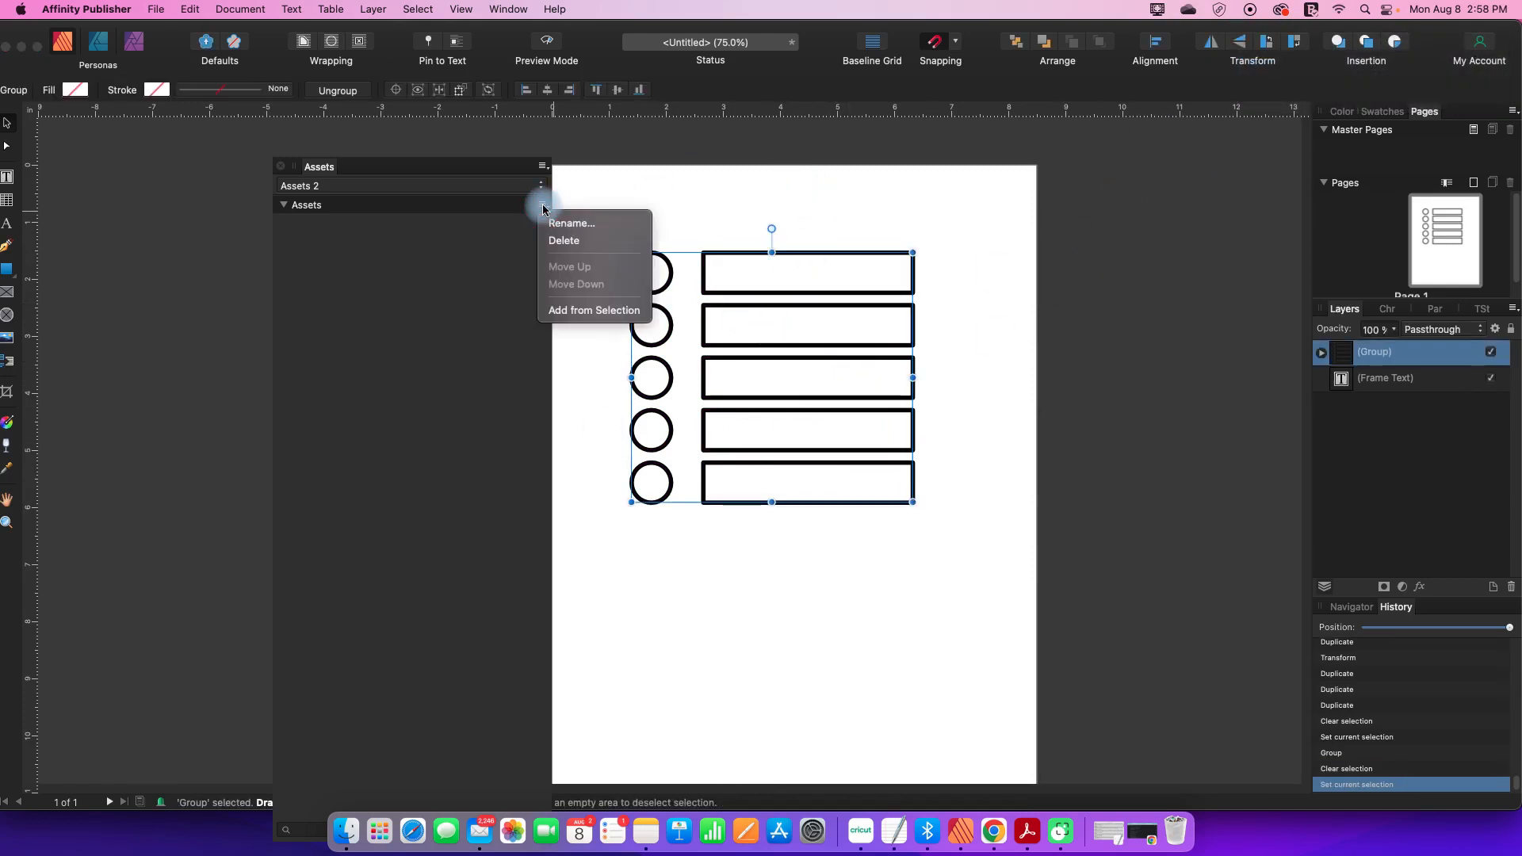
{"action": "left_click", "coordinate": [555, 310]}
{"action": "left_click_drag", "start_coordinate": [292, 225], "coordinate": [775, 640]}
{"action": "left_click", "coordinate": [961, 583]}
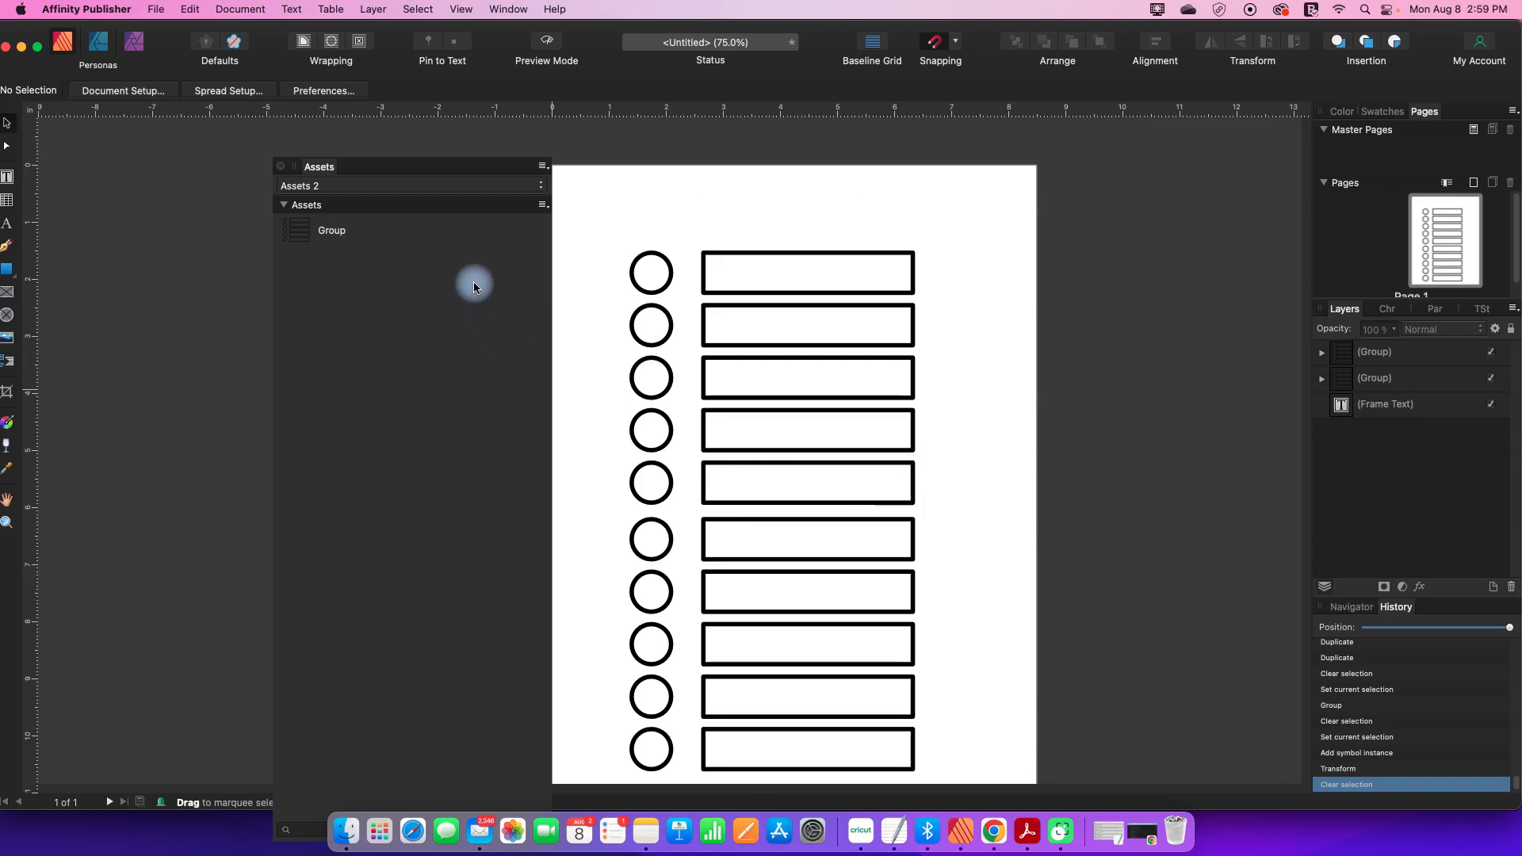
{"action": "left_click", "coordinate": [544, 205]}
{"action": "left_click", "coordinate": [358, 232]}
{"action": "left_click", "coordinate": [542, 205]}
{"action": "left_click", "coordinate": [555, 218]}
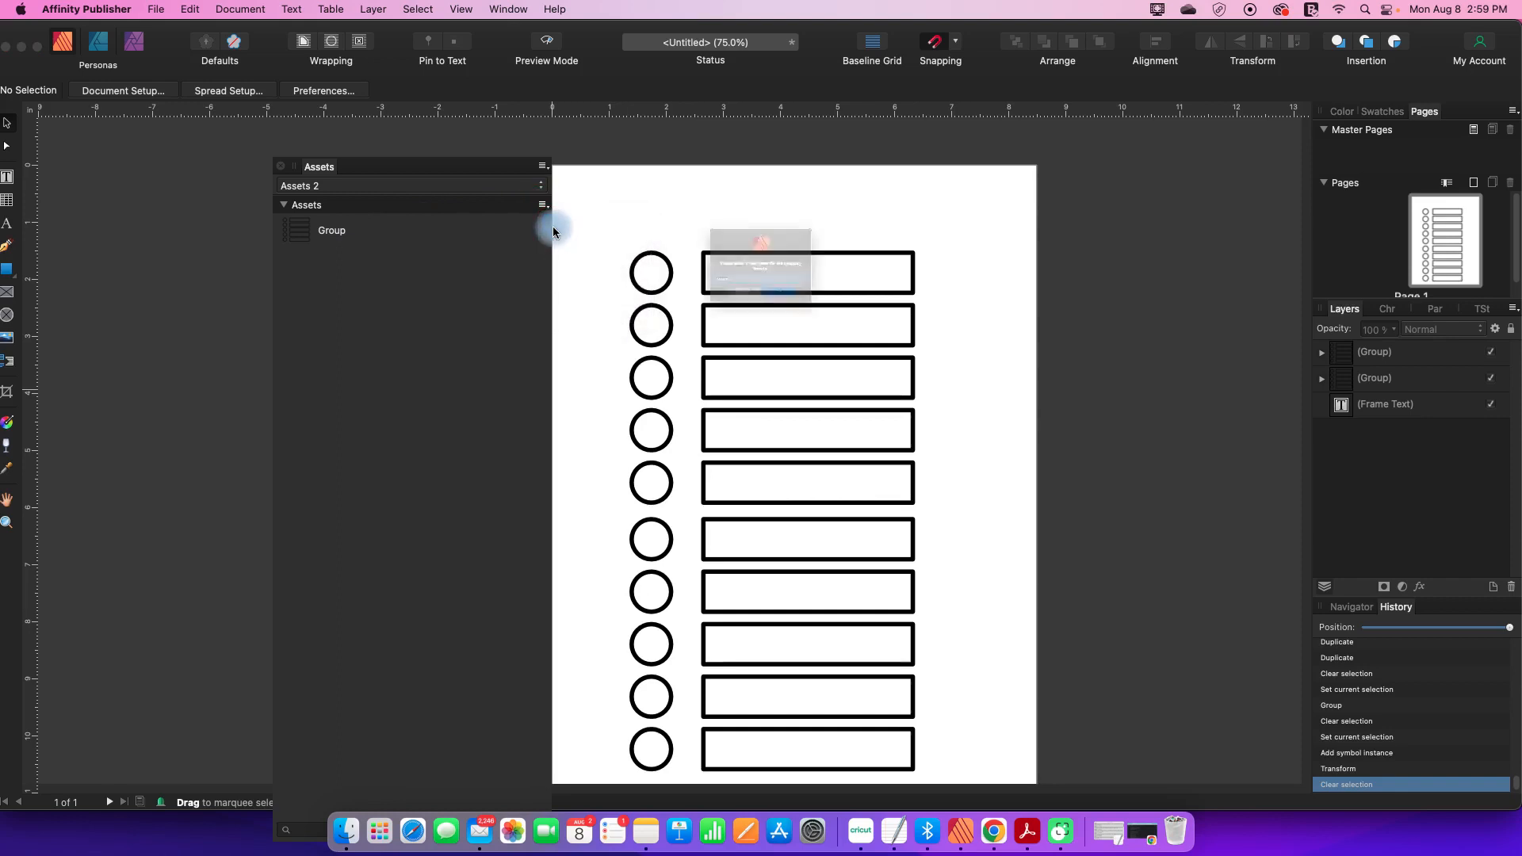
{"action": "key", "text": "Escape"}
Step: Rename the Group asset as LargeCHecklISt
{"action": "right_click", "coordinate": [339, 231]}
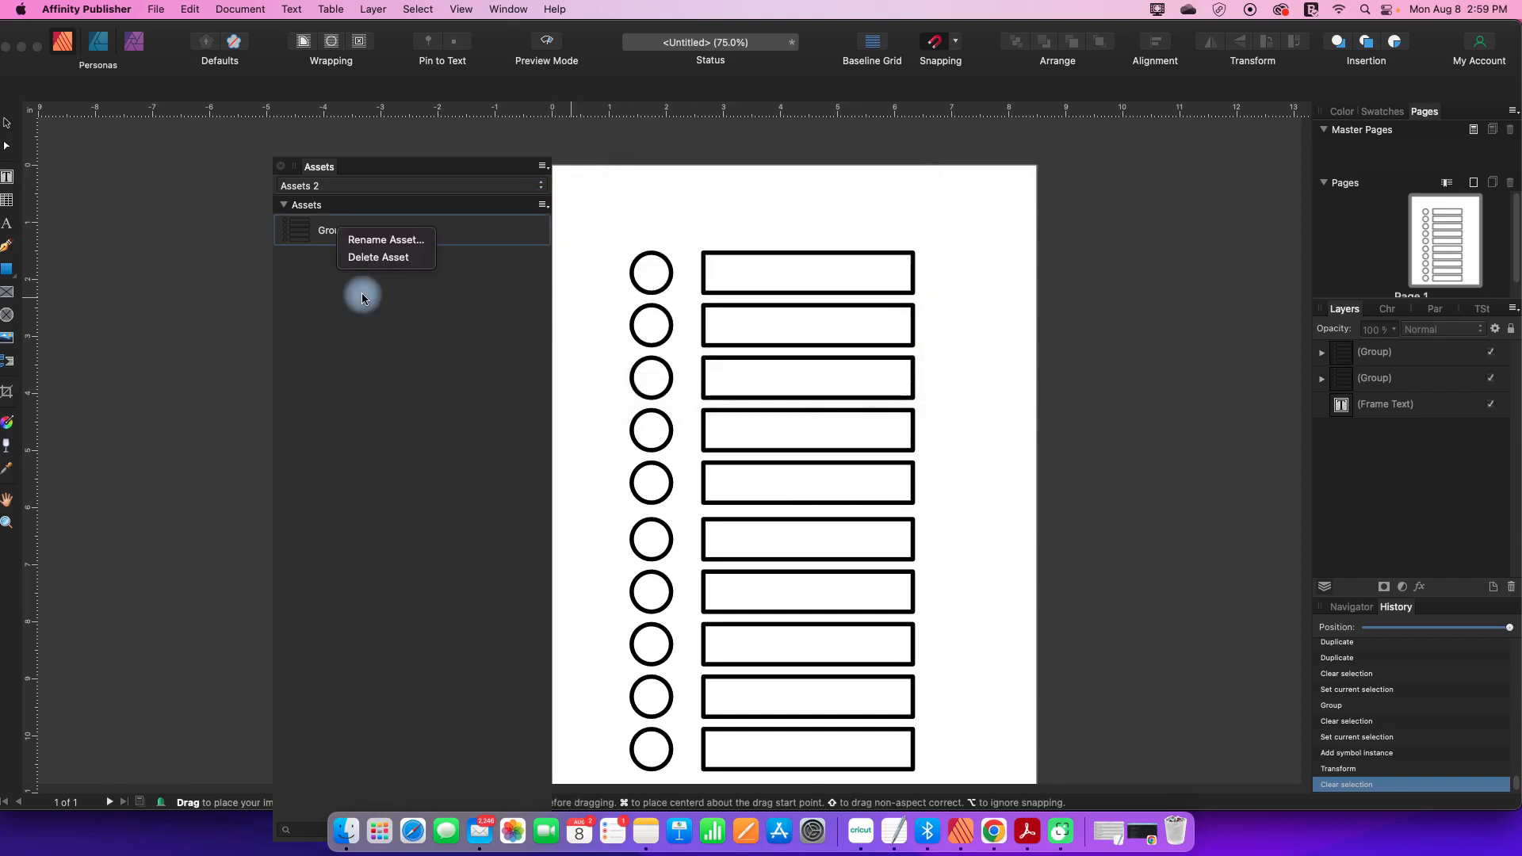
{"action": "left_click", "coordinate": [379, 240]}
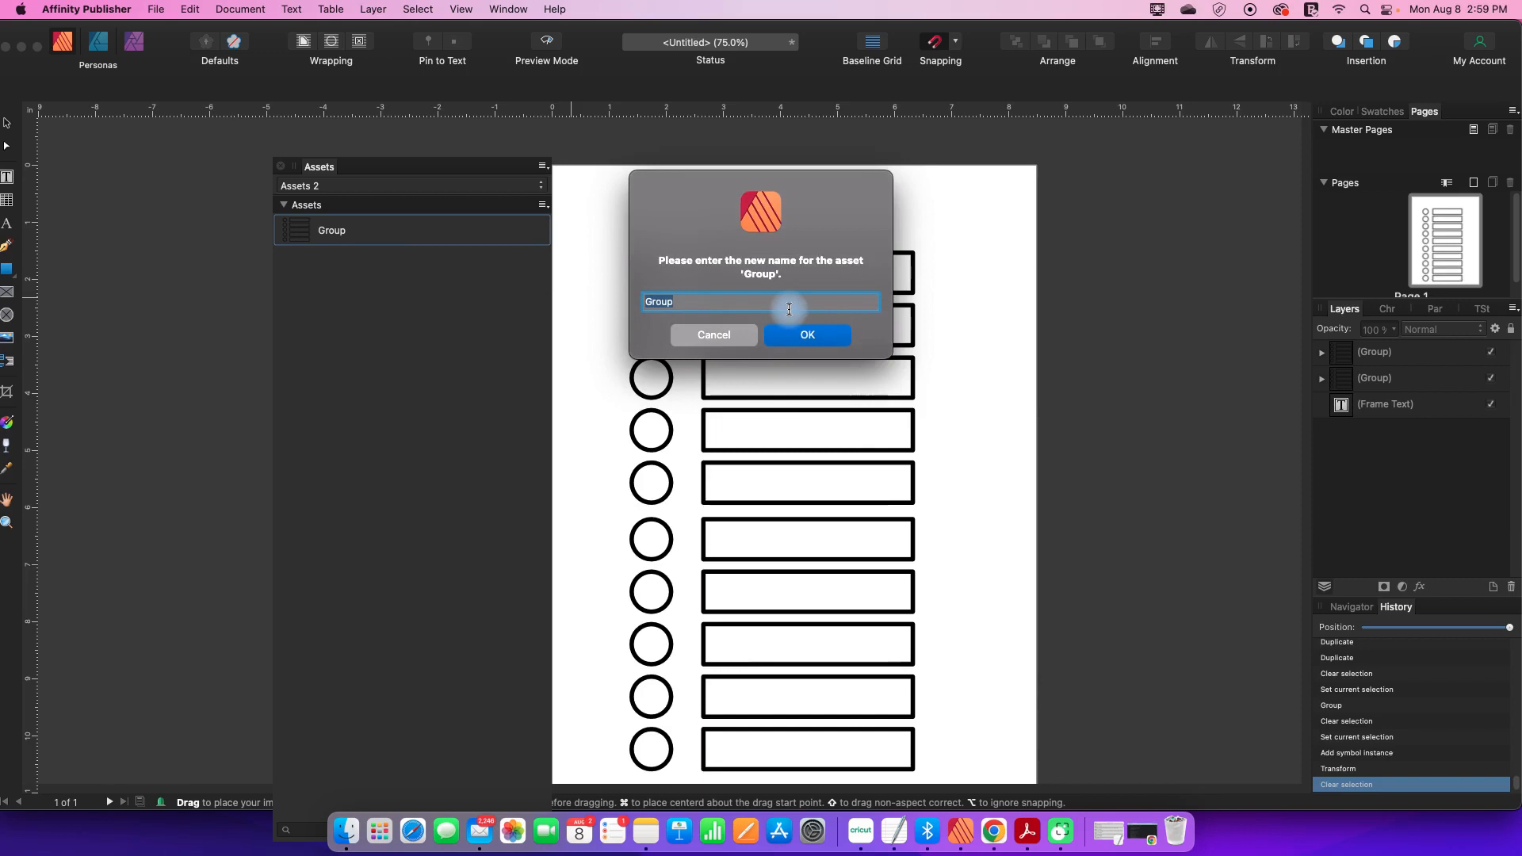
{"action": "type", "text": "LargeCHecklISt"}
{"action": "left_click", "coordinate": [807, 335]}
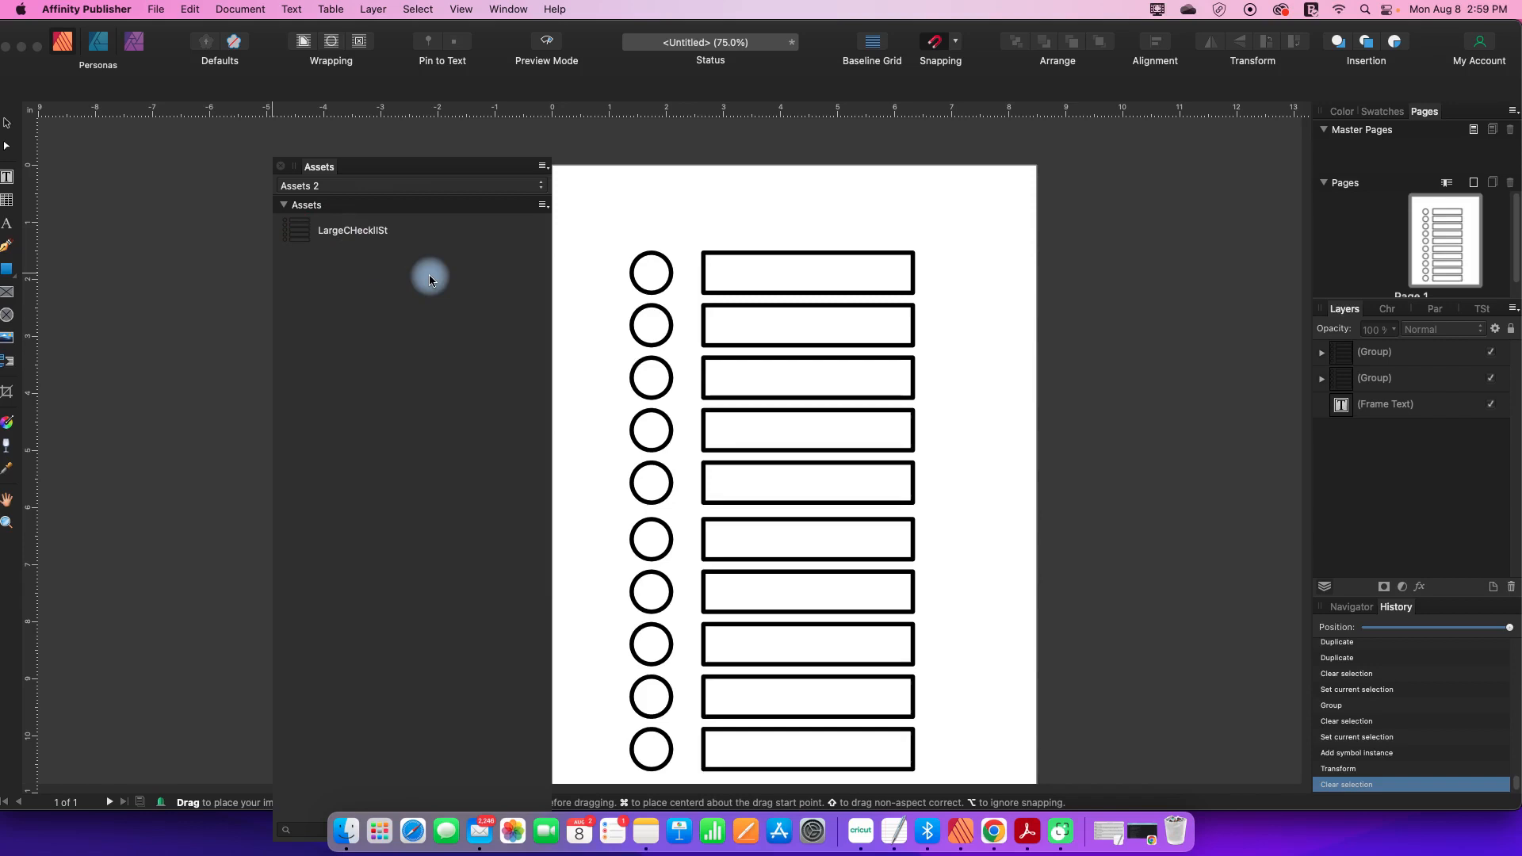
Step: Place another instance of the LargeCHecklISt asset on the page, overlapping the upper checklist's rectangles, and deselect it
{"action": "left_click_drag", "start_coordinate": [299, 231], "coordinate": [868, 389]}
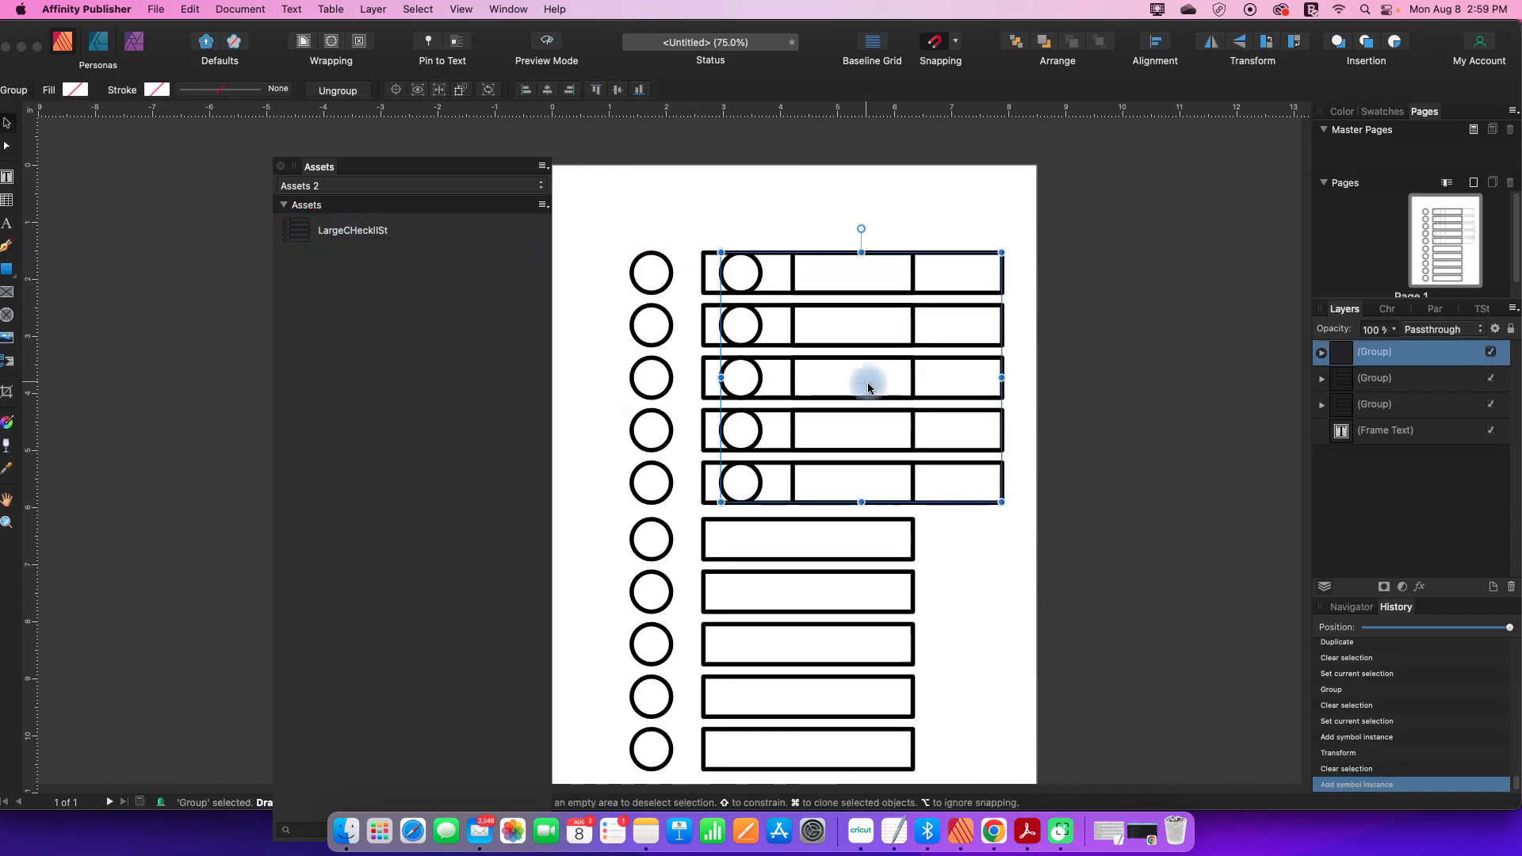
{"action": "right_click", "coordinate": [1032, 518]}
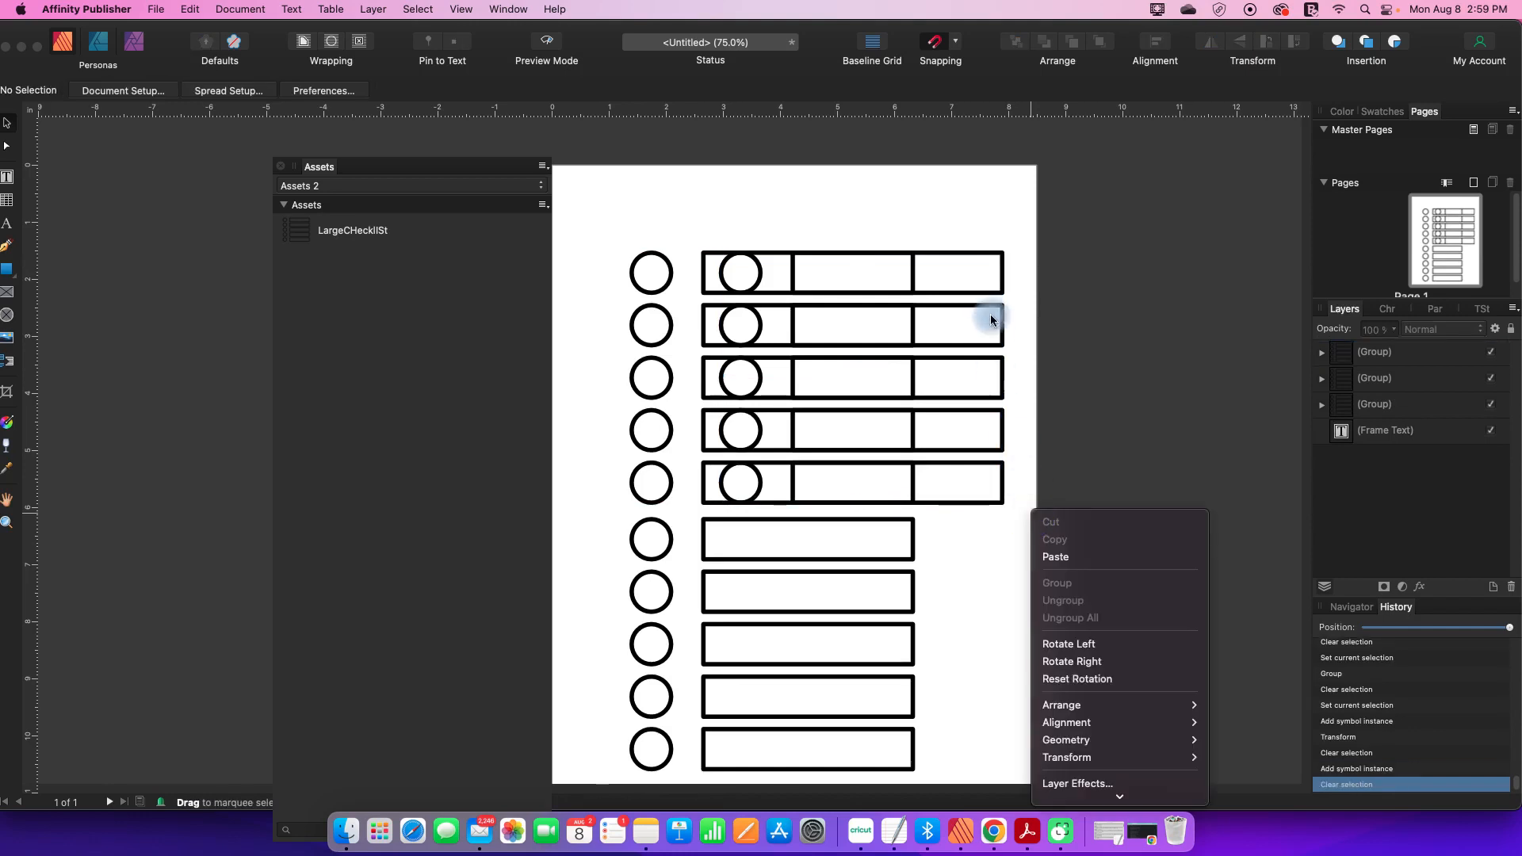
{"action": "left_click", "coordinate": [1031, 332]}
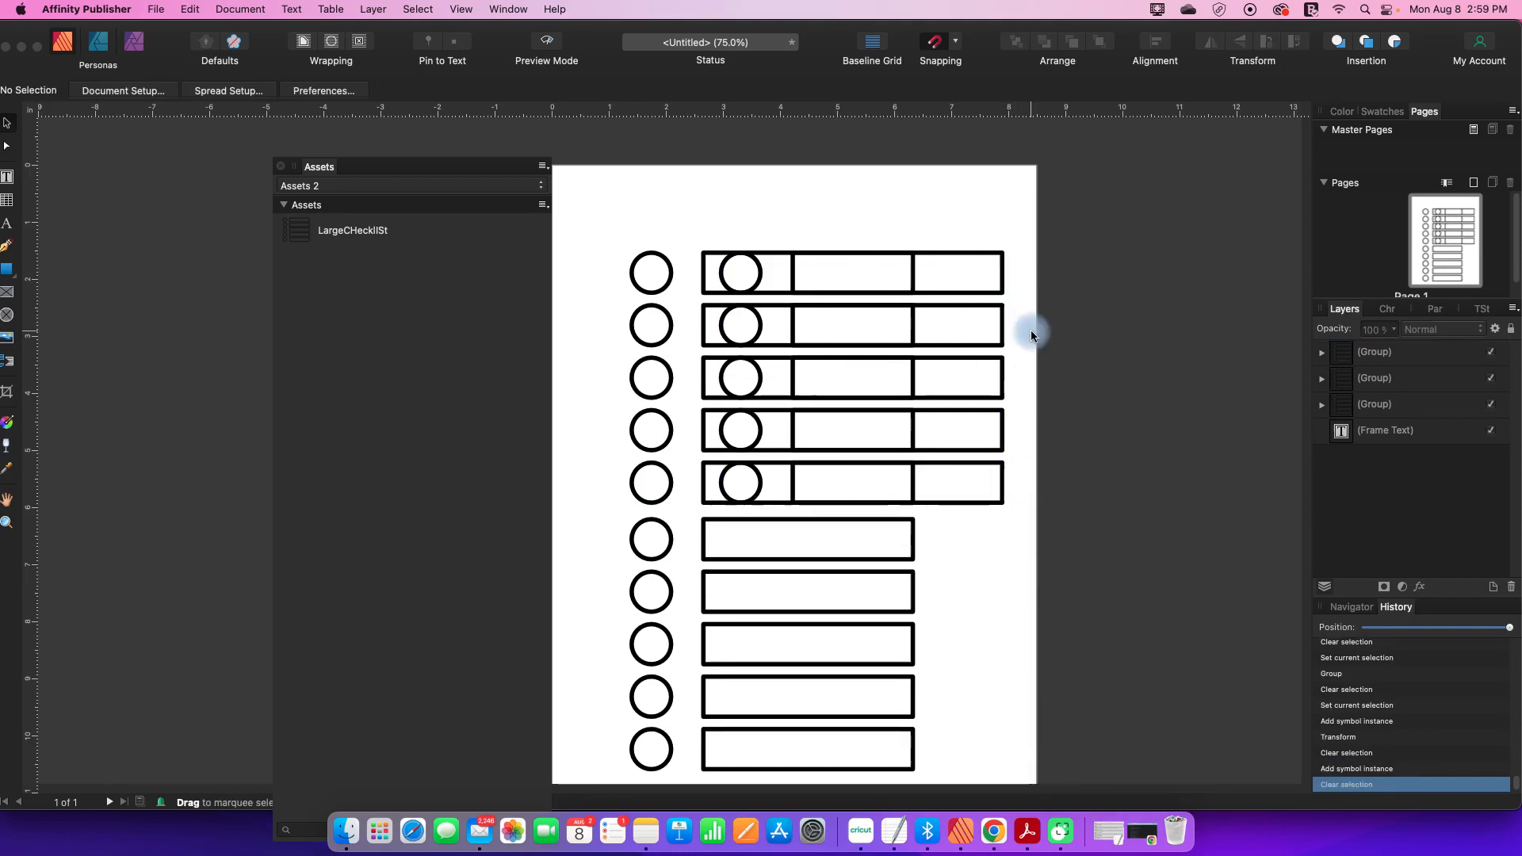